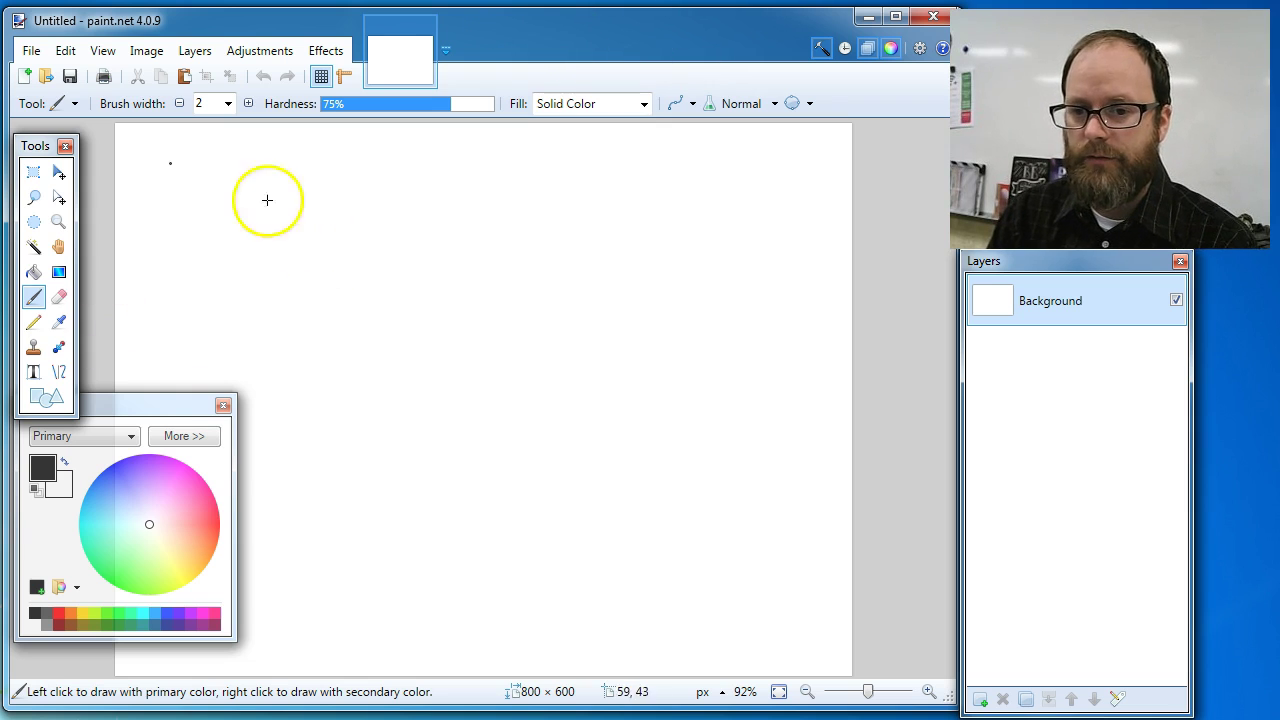
Step: Reposition the colour and tools panels and toggle the tools, layers and colours panels off and on
drag(140, 415, 140, 447)
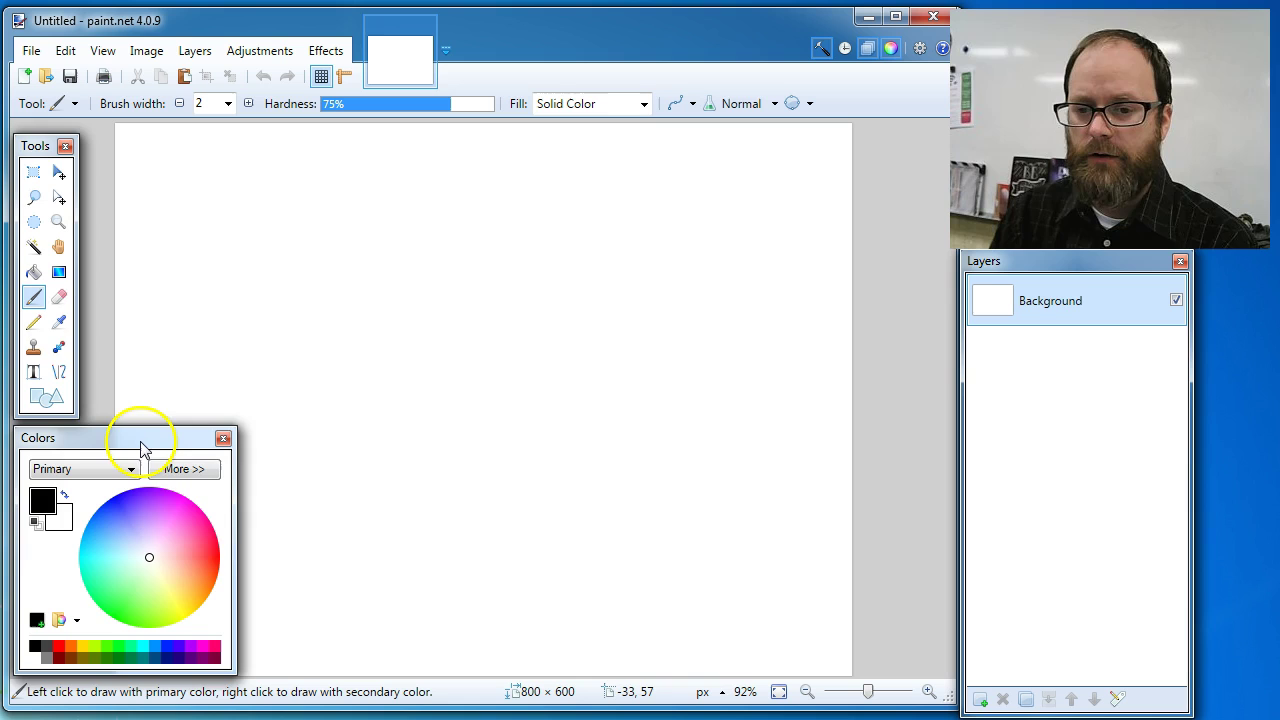
mouse_move(55, 152)
mouse_down()
mouse_move(350, 162)
mouse_move(58, 149)
mouse_up()
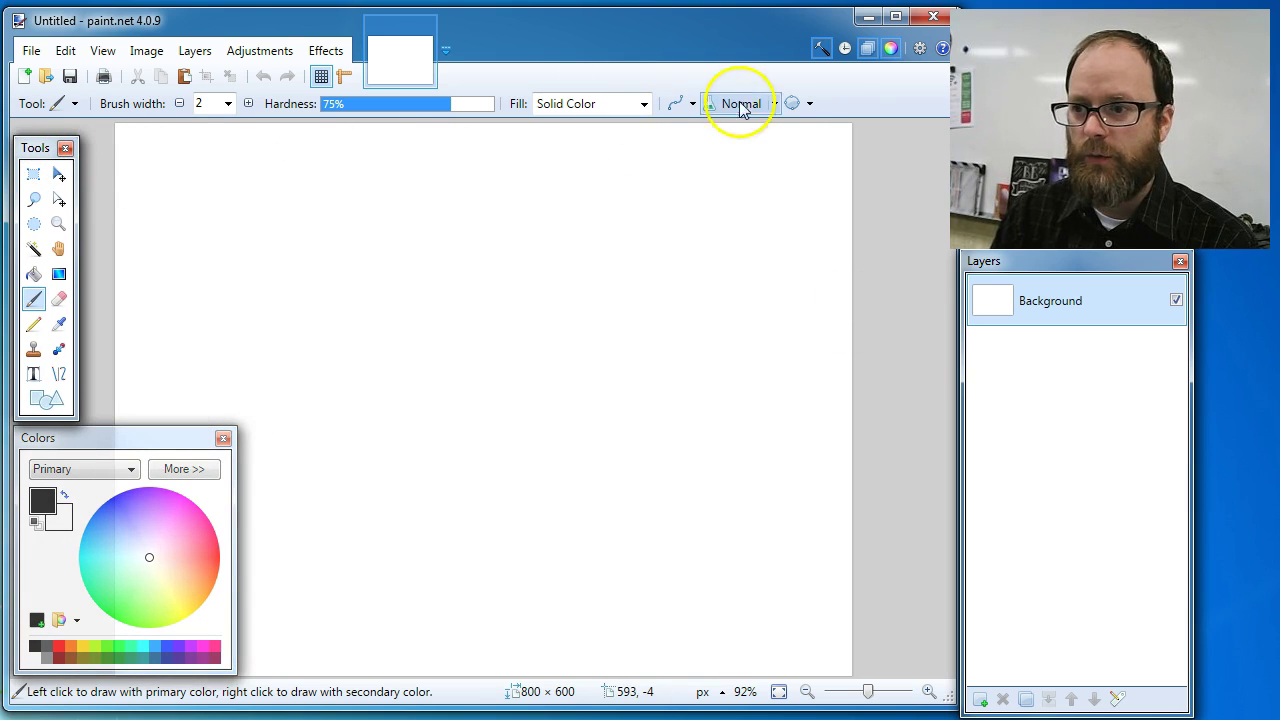
click(821, 53)
click(821, 53)
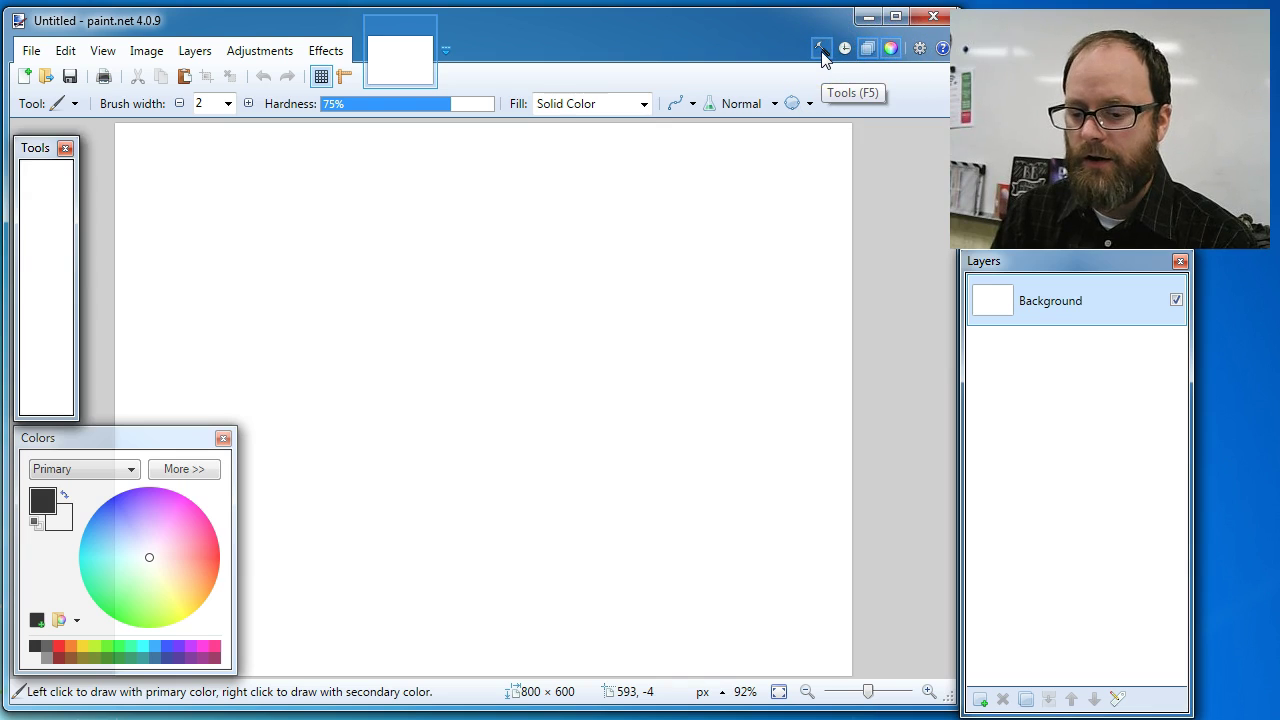
click(821, 53)
click(821, 53)
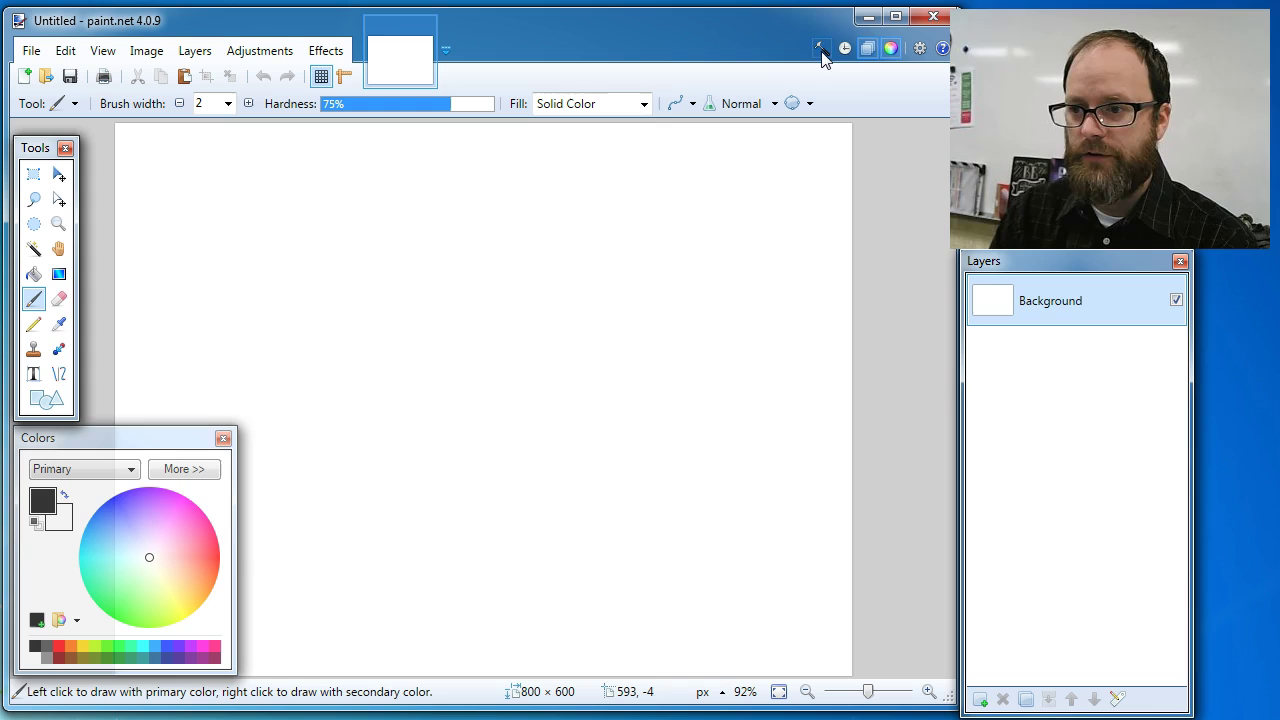
click(867, 50)
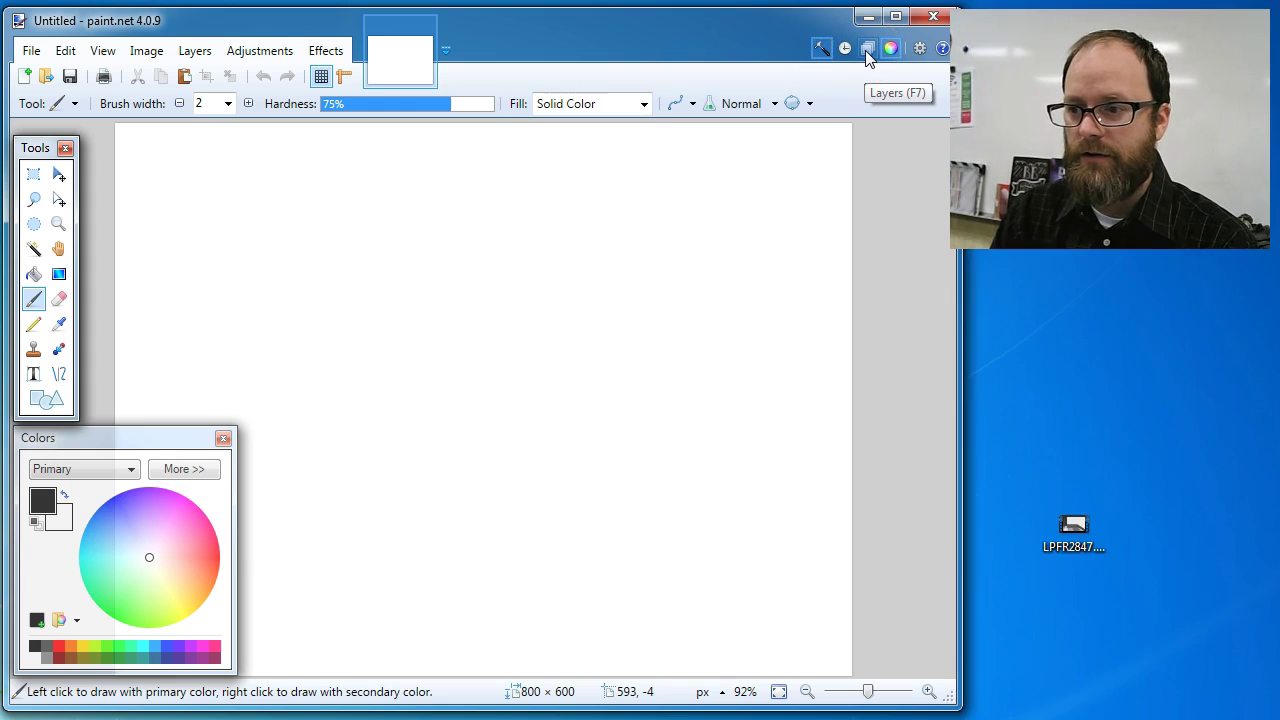
click(867, 50)
click(889, 50)
click(889, 50)
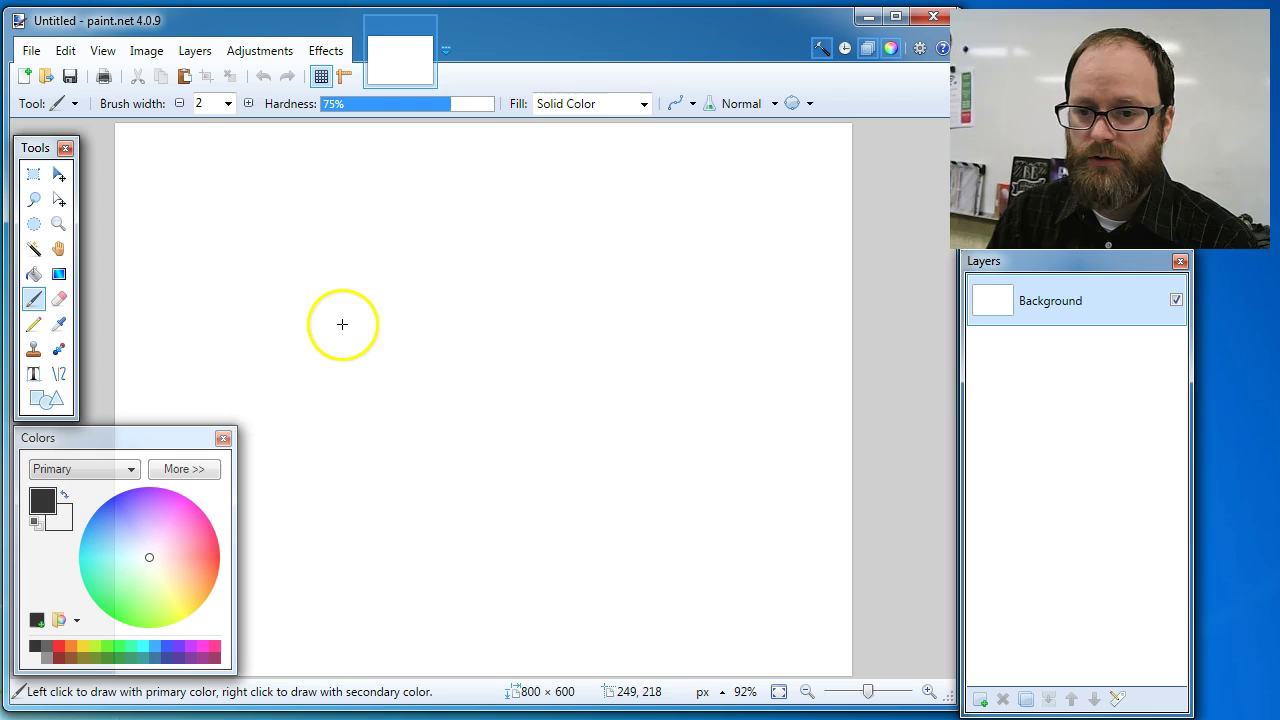
Step: Sketch the face outline, a smiling mouth and an eyebrow with the width-2 Paintbrush
mouse_move(280, 294)
mouse_down()
mouse_move(434, 218)
mouse_move(533, 233)
mouse_move(553, 346)
mouse_move(487, 404)
mouse_move(341, 406)
mouse_move(291, 358)
mouse_move(275, 290)
mouse_up()
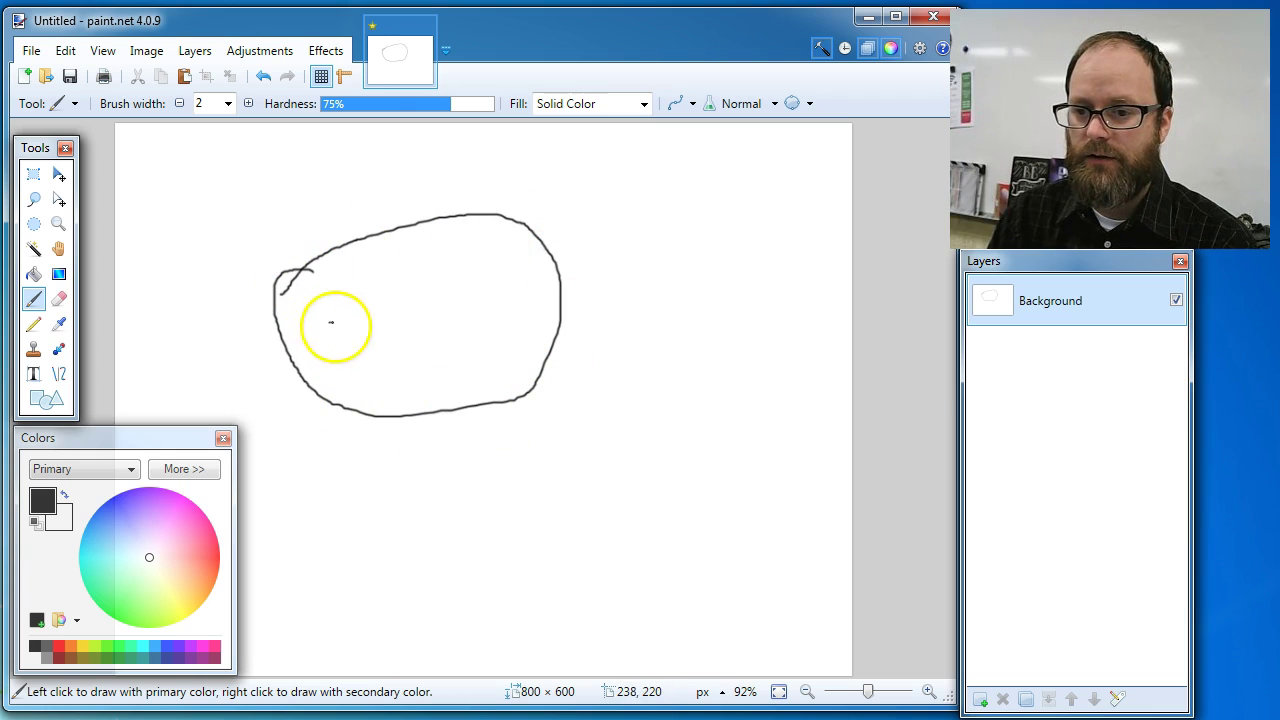
mouse_move(331, 321)
mouse_down()
mouse_move(497, 317)
mouse_move(510, 289)
mouse_up()
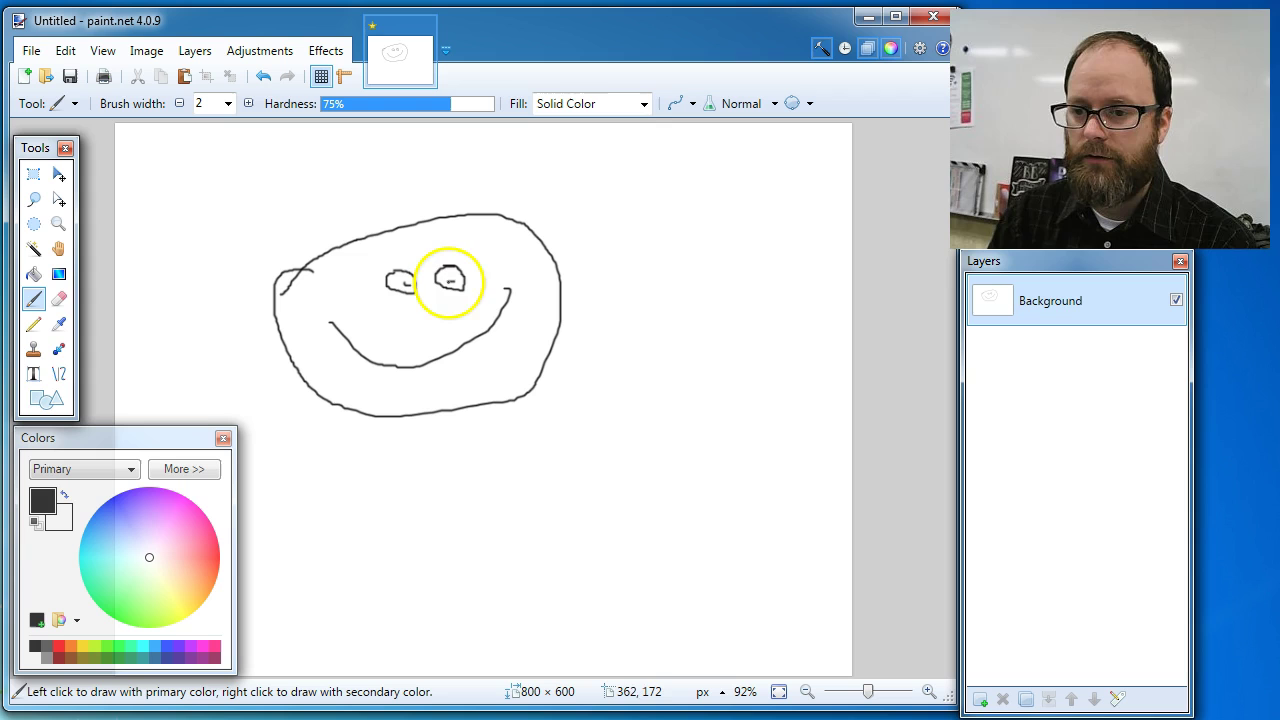
drag(446, 248, 487, 245)
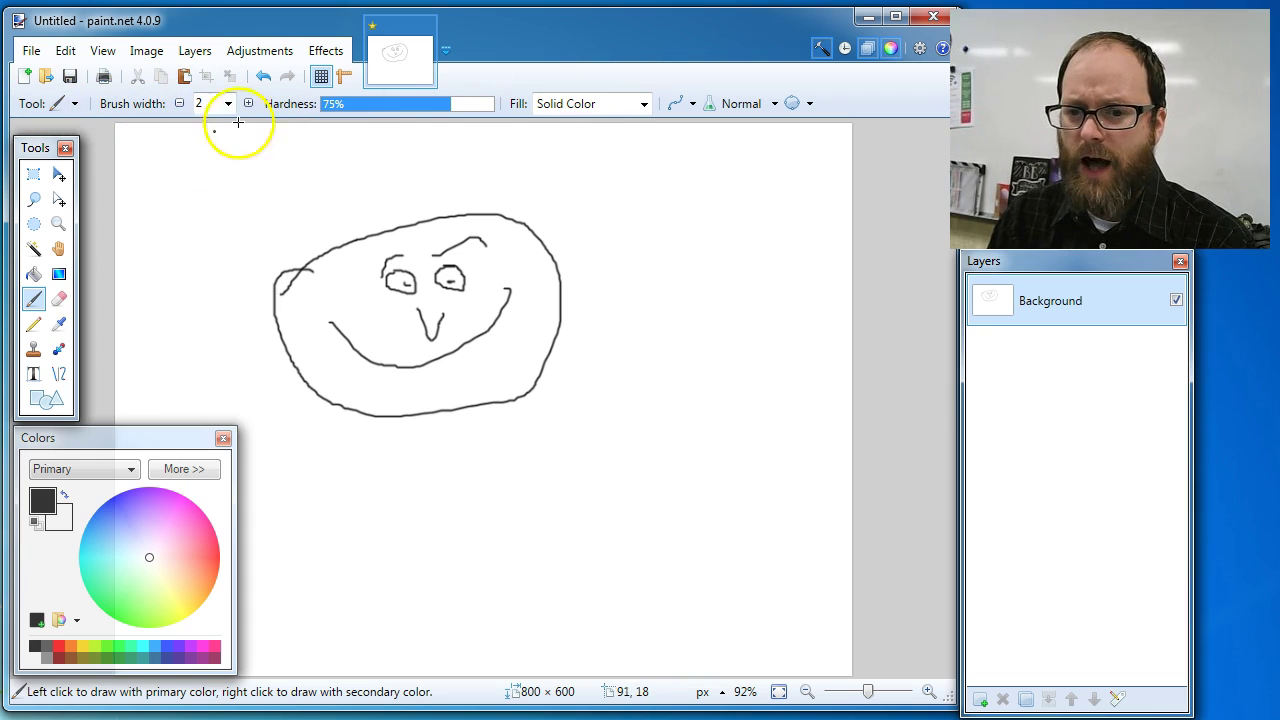
Step: Set the Paintbrush to width 50 and paint a thick black band across the top of the face
click(34, 274)
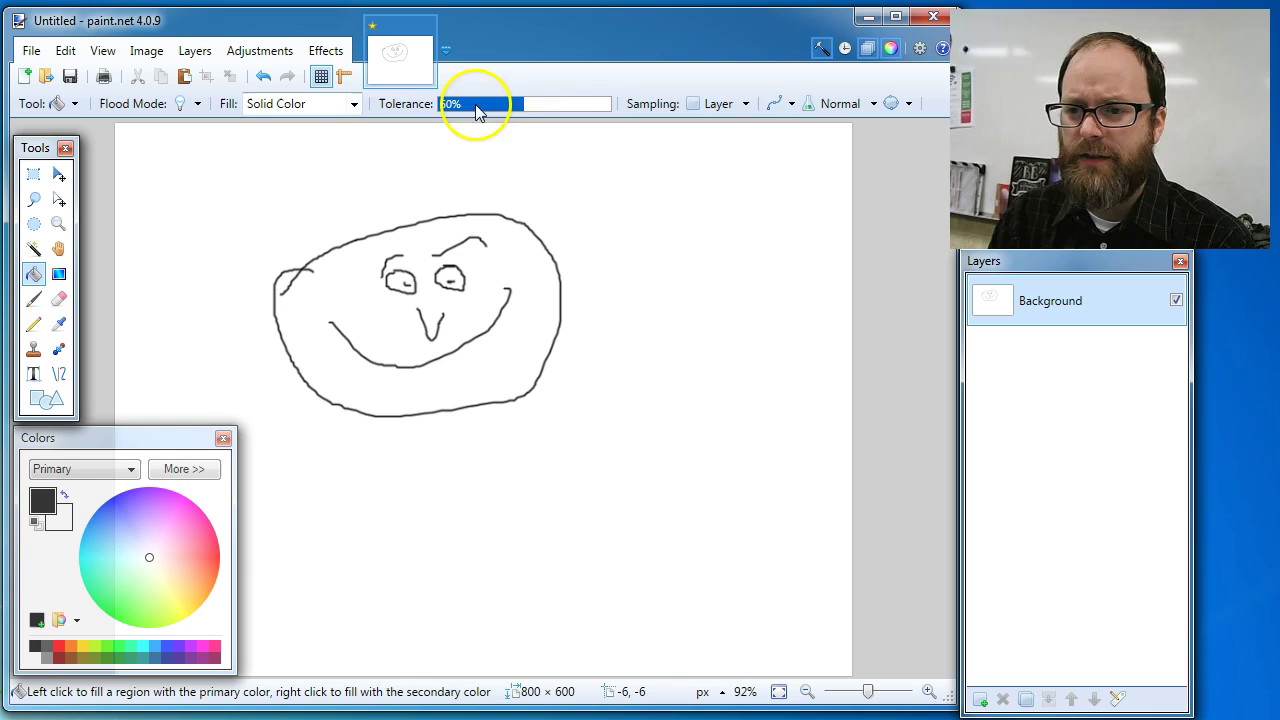
click(33, 325)
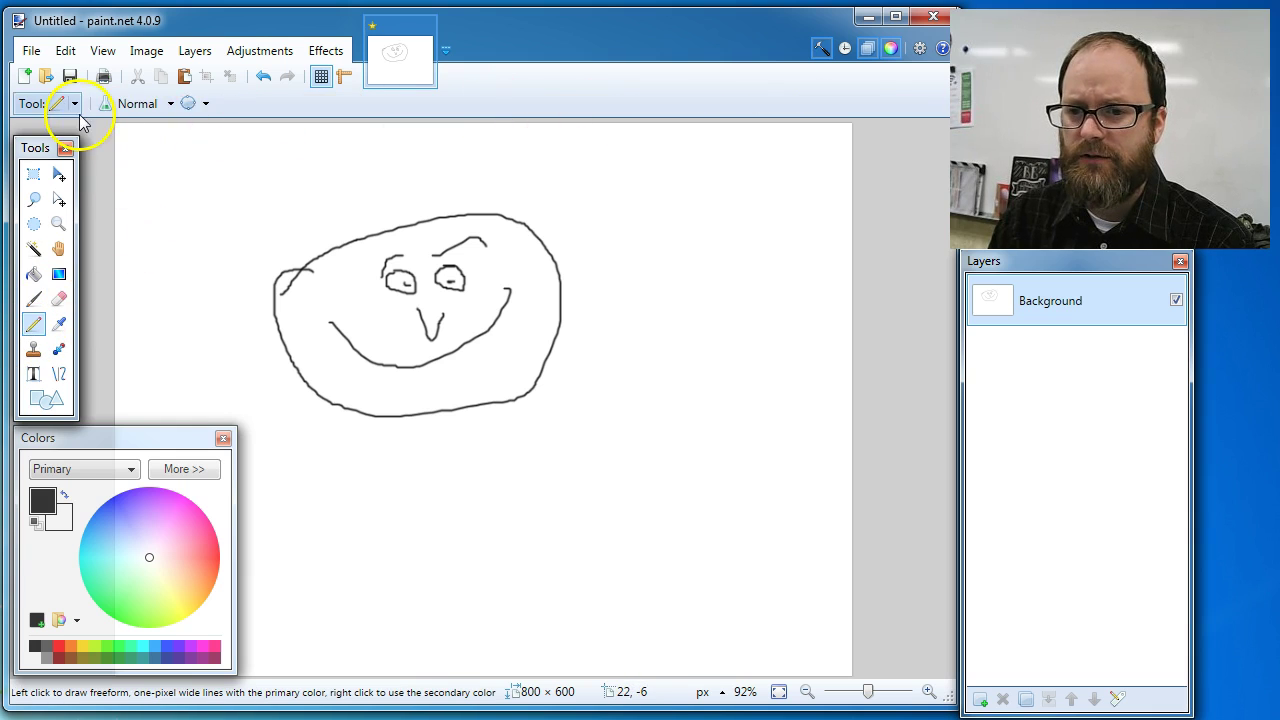
click(58, 324)
click(59, 298)
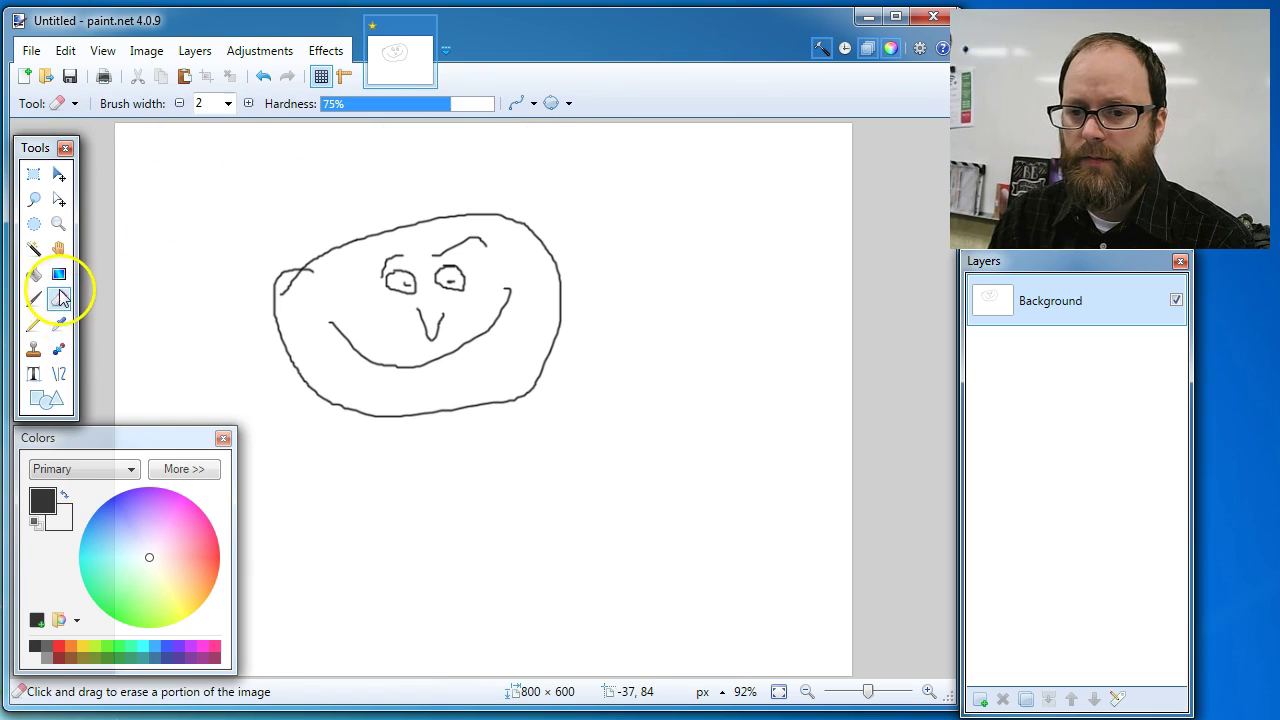
click(34, 274)
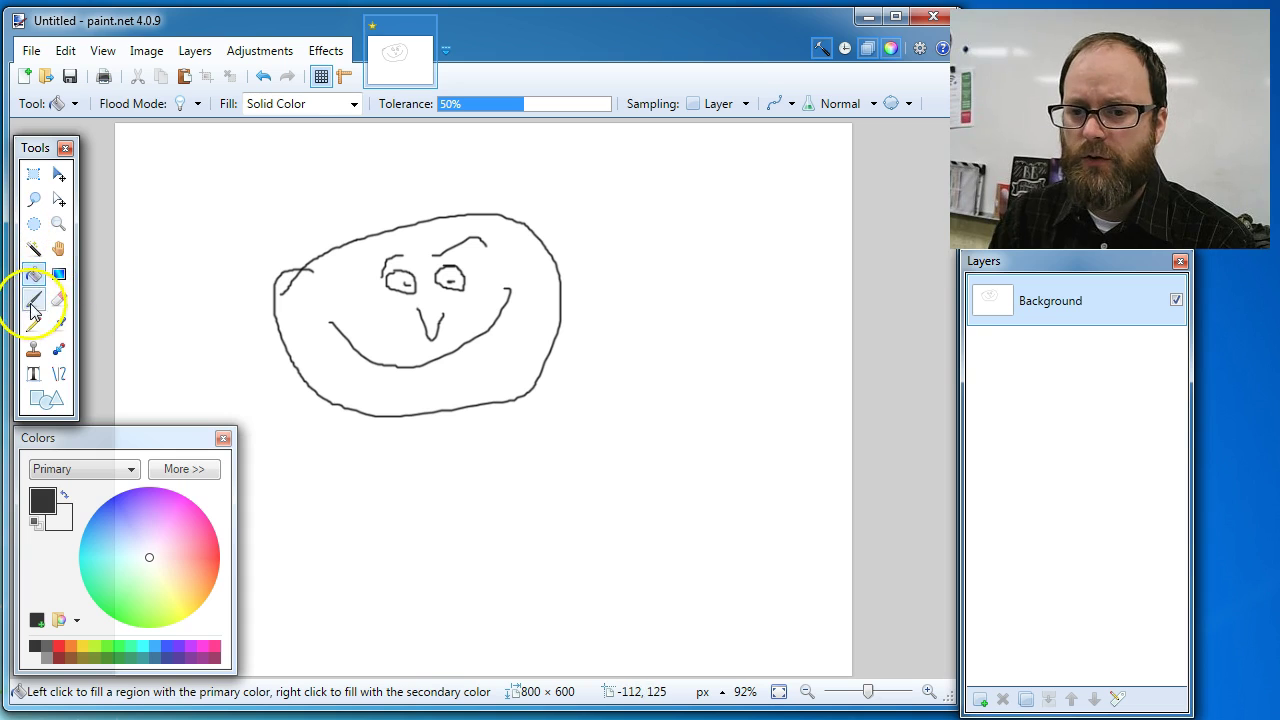
click(33, 300)
click(229, 104)
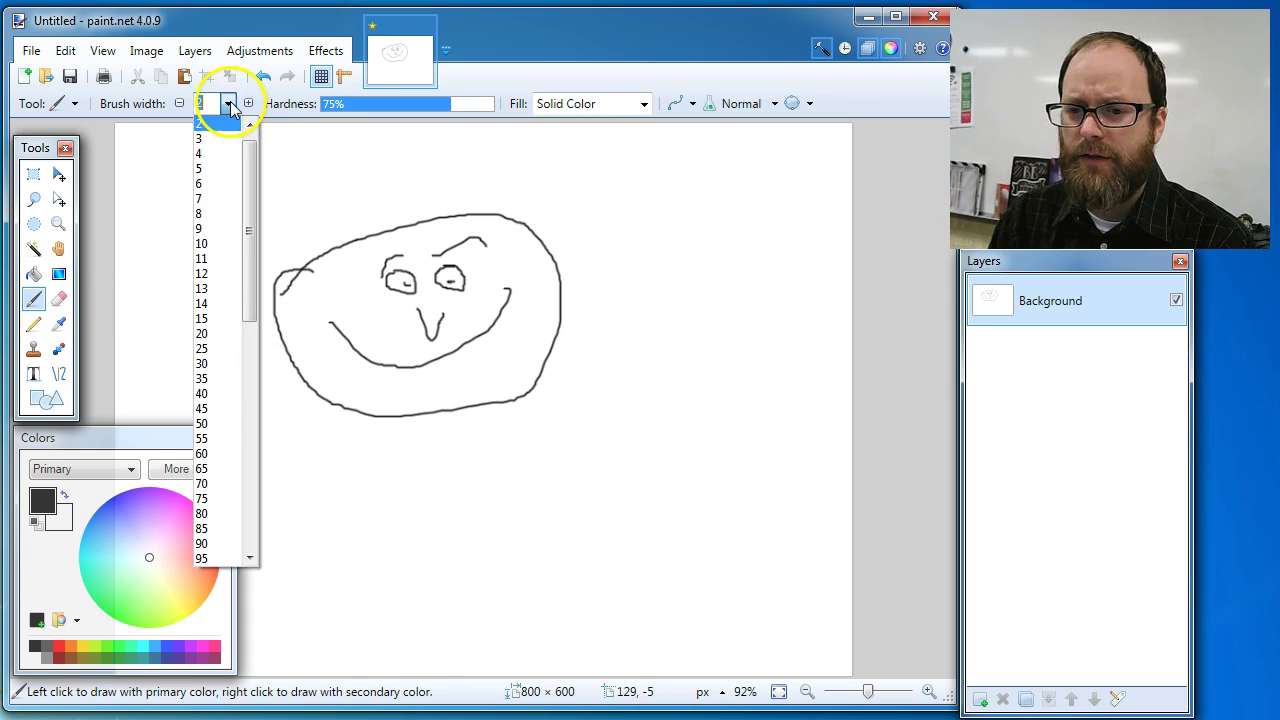
click(216, 424)
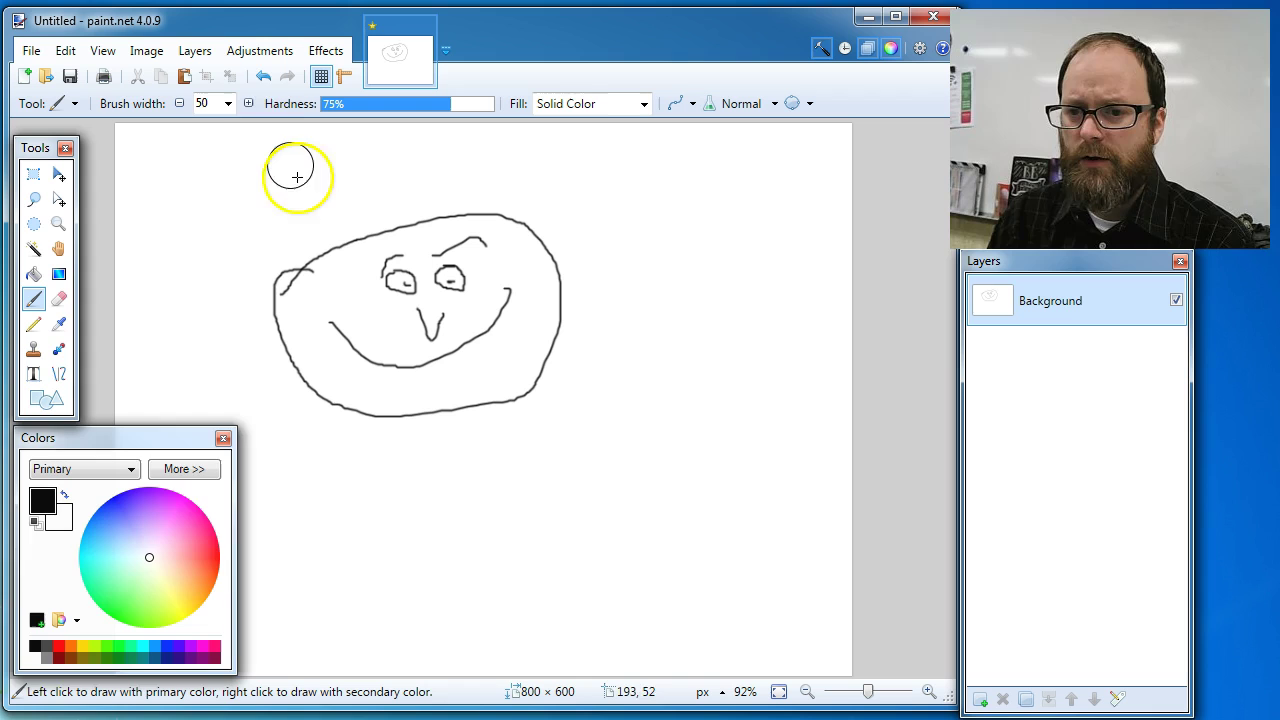
mouse_move(303, 260)
mouse_down()
mouse_move(349, 228)
mouse_move(441, 209)
mouse_move(505, 222)
mouse_move(550, 268)
mouse_up()
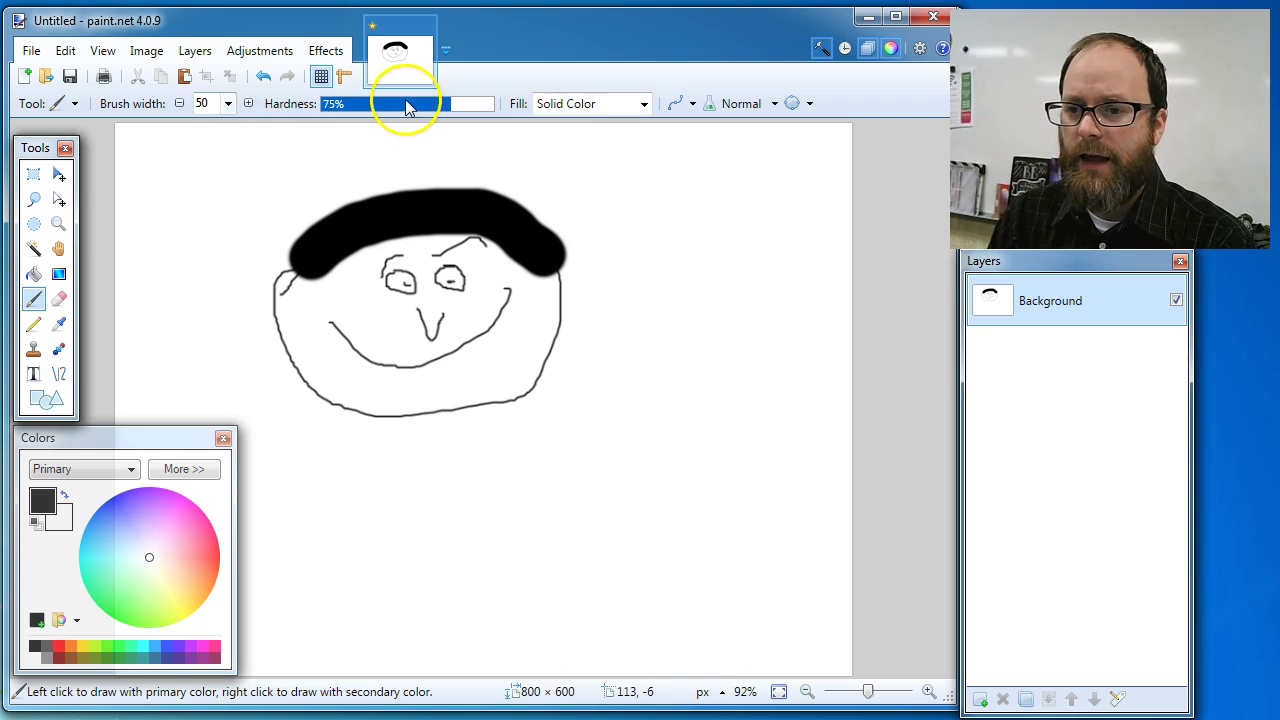
Step: Lower brush hardness to 20% and paint soft black strokes around the face
drag(430, 108, 356, 104)
mouse_move(535, 165)
mouse_down()
mouse_move(648, 234)
mouse_move(678, 311)
mouse_up()
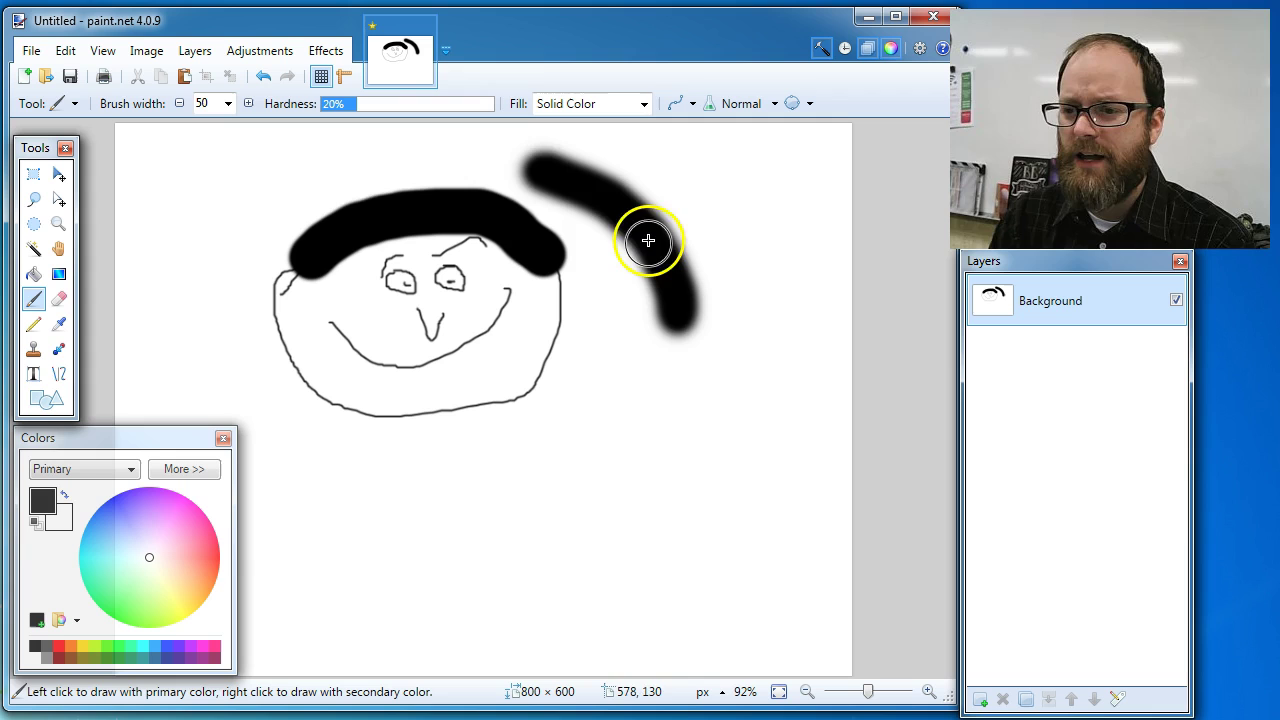
drag(182, 236, 258, 188)
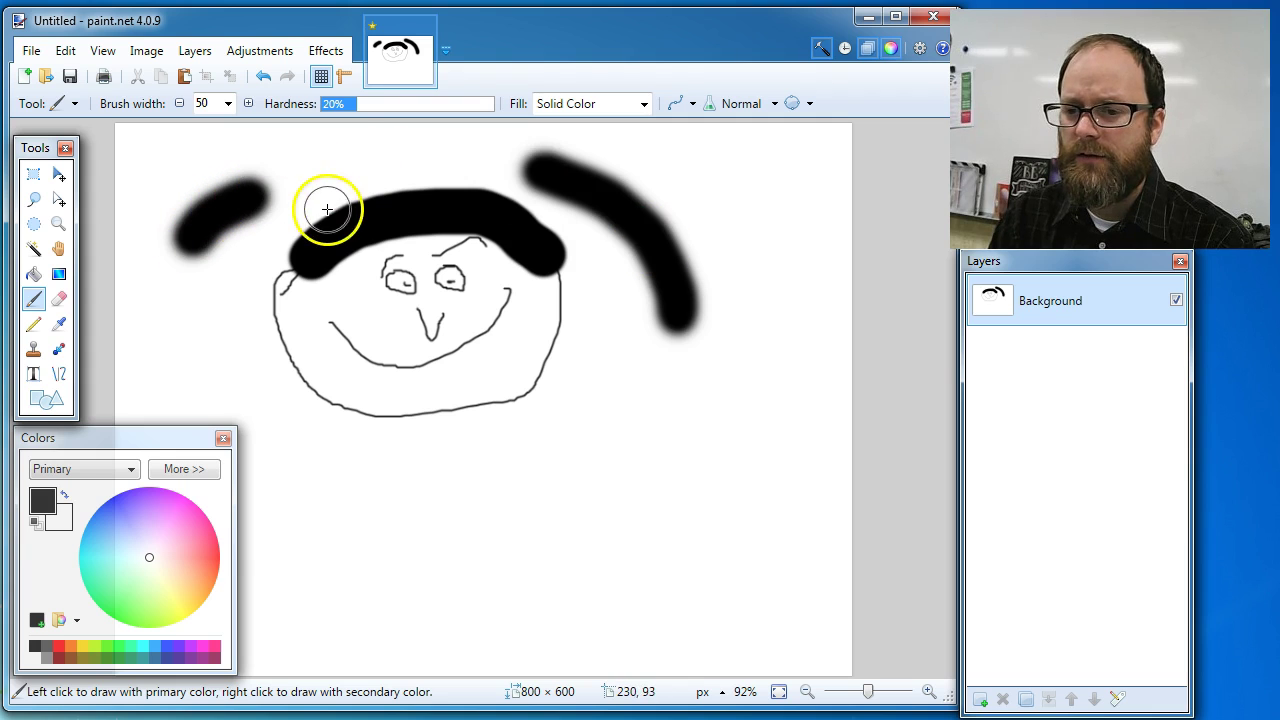
click(333, 106)
mouse_move(652, 408)
mouse_down()
mouse_move(727, 440)
mouse_move(705, 499)
mouse_move(591, 470)
mouse_up()
Step: Paint a 100%-hardness stroke at lower right and a 57%-hardness stroke at top right
mouse_move(329, 106)
mouse_down()
mouse_move(451, 120)
mouse_move(510, 110)
mouse_up()
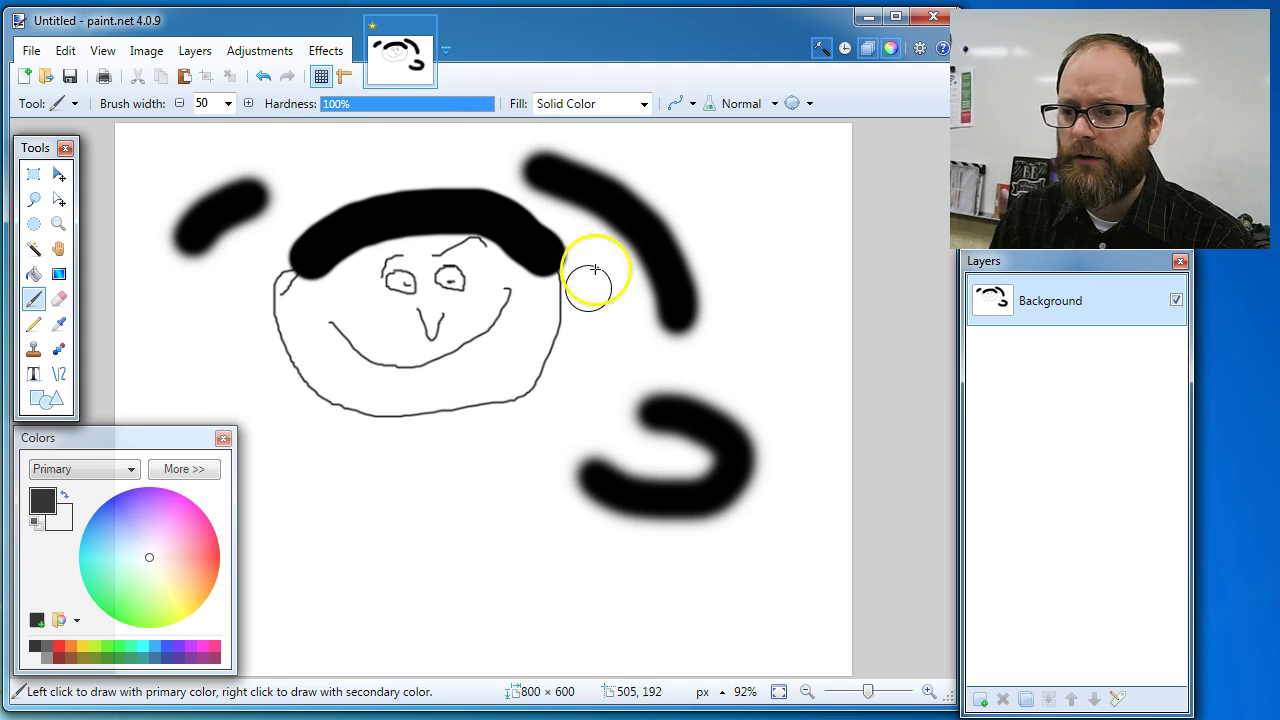
mouse_move(557, 540)
mouse_down()
mouse_move(730, 573)
mouse_move(782, 499)
mouse_move(789, 425)
mouse_move(733, 387)
mouse_up()
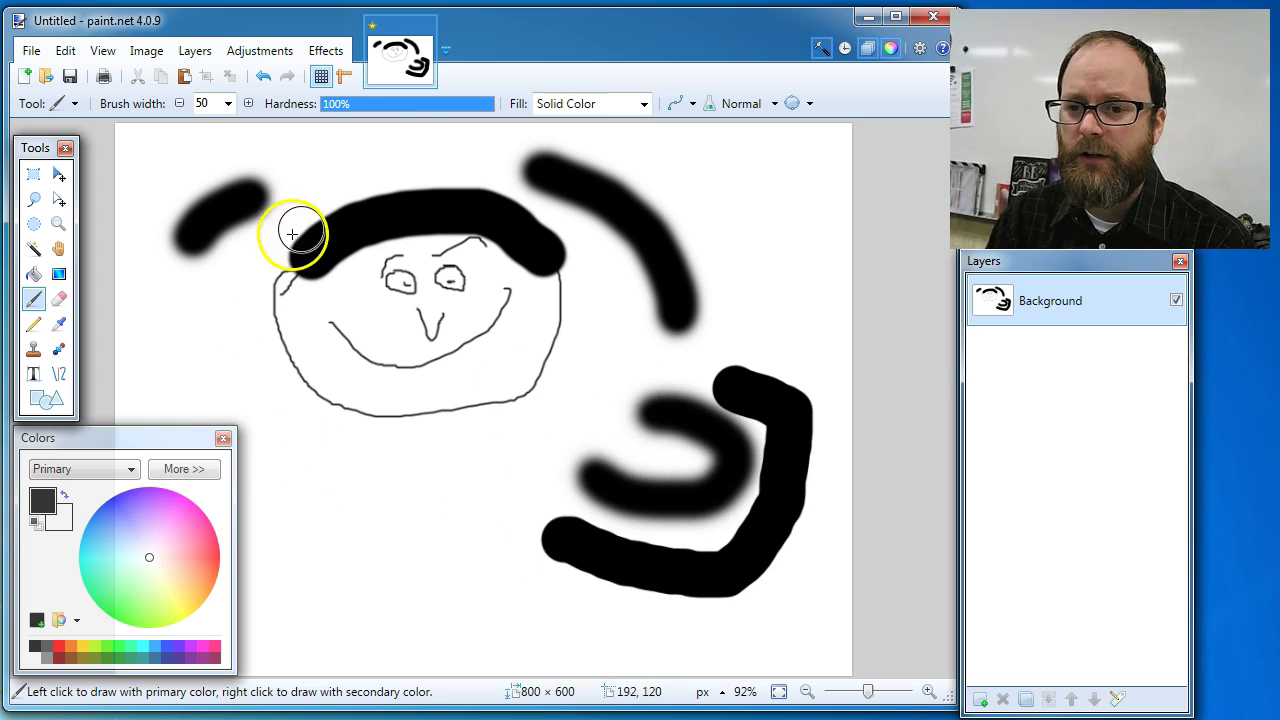
drag(463, 108, 419, 104)
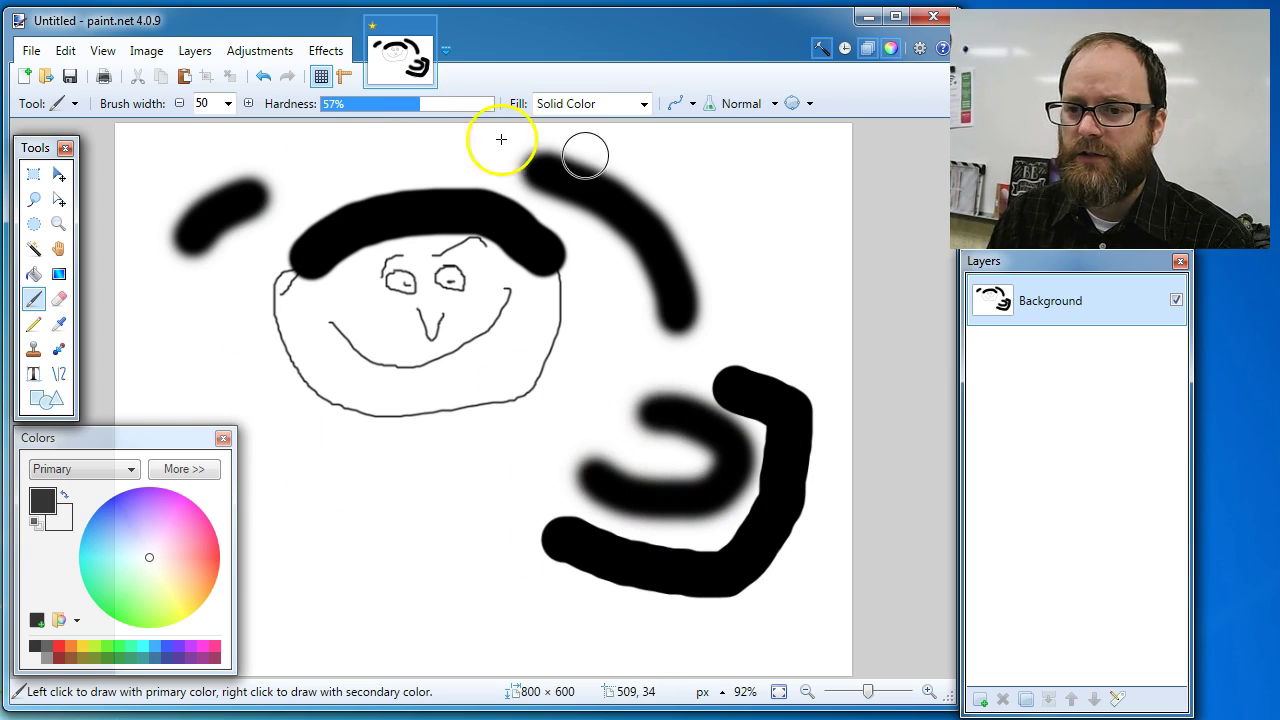
drag(704, 154, 805, 265)
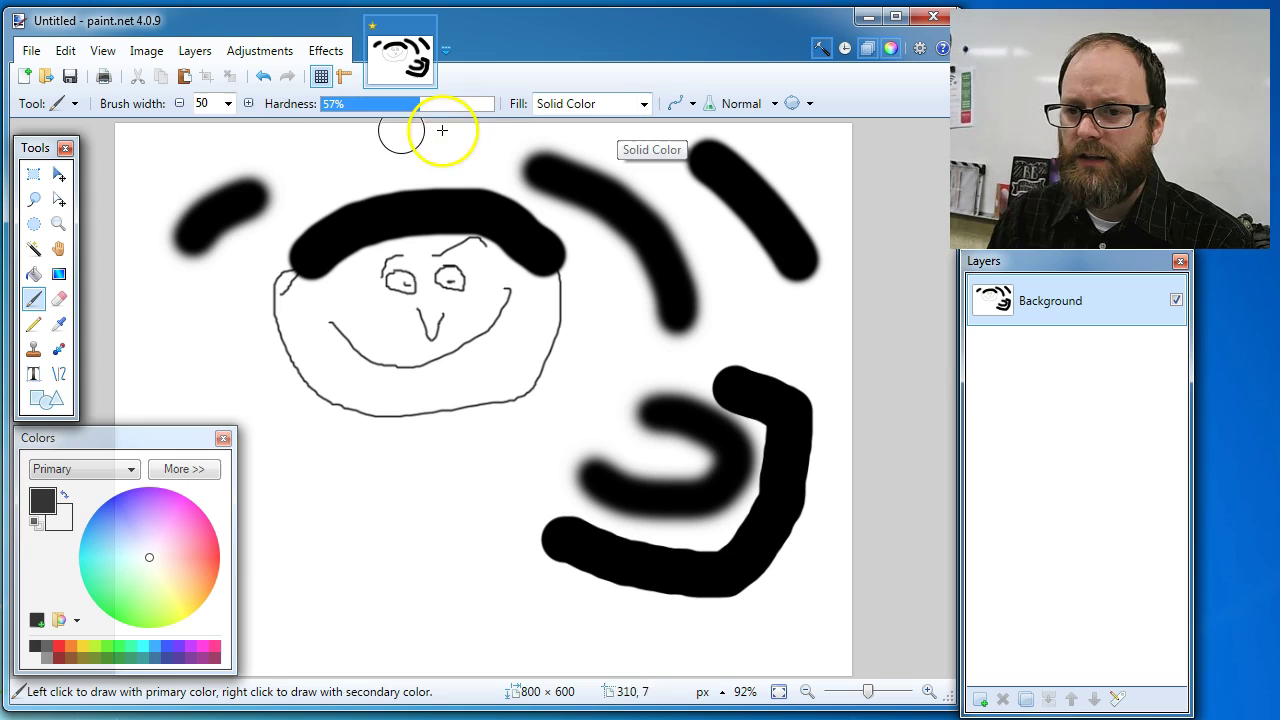
Step: Switch the brush fill to Forward Diagonal and paint hatched strokes over the lower face
click(643, 106)
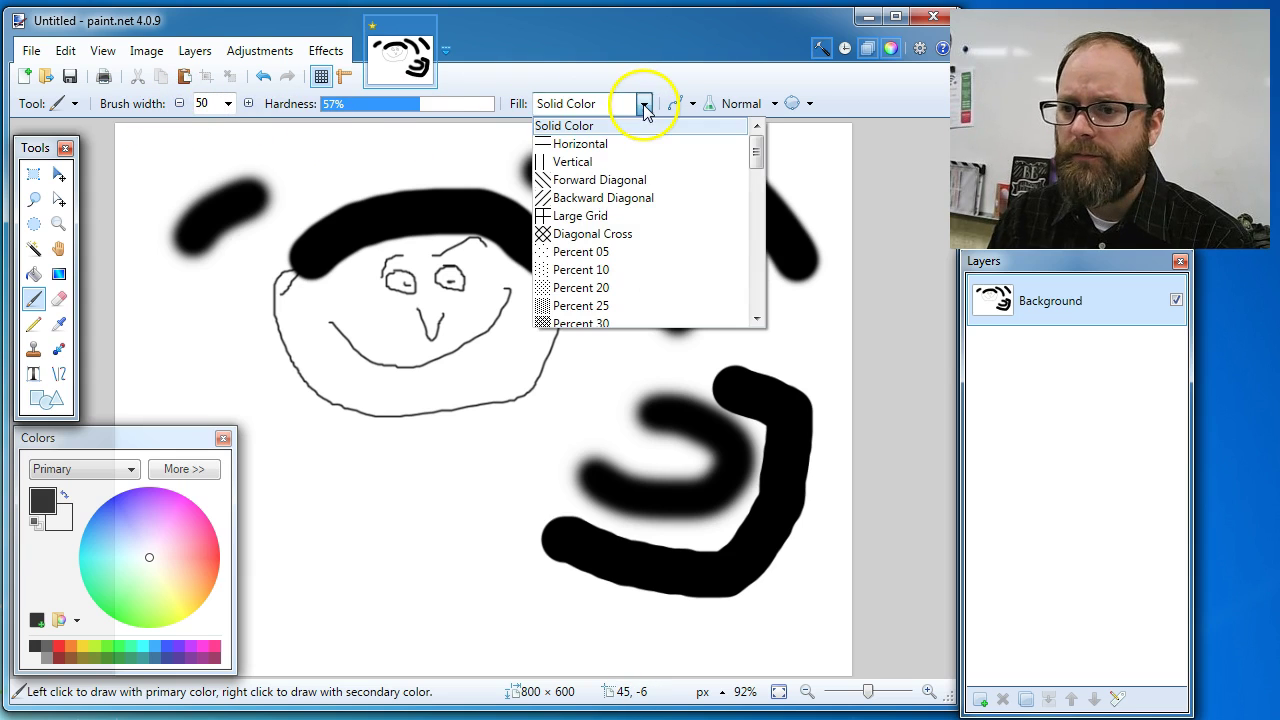
click(600, 187)
mouse_move(368, 515)
mouse_down()
mouse_move(495, 632)
mouse_move(384, 491)
mouse_move(518, 616)
mouse_move(415, 470)
mouse_move(541, 588)
mouse_move(462, 450)
mouse_move(531, 544)
mouse_move(492, 473)
mouse_move(387, 563)
mouse_move(406, 506)
mouse_move(386, 547)
mouse_move(395, 589)
mouse_move(437, 648)
mouse_move(415, 644)
mouse_move(398, 599)
mouse_move(314, 545)
mouse_move(546, 531)
mouse_move(525, 565)
mouse_move(636, 587)
mouse_move(717, 505)
mouse_move(615, 442)
mouse_move(667, 494)
mouse_move(344, 383)
mouse_move(409, 399)
mouse_move(477, 393)
mouse_move(528, 371)
mouse_move(552, 310)
mouse_move(512, 362)
mouse_move(454, 399)
mouse_move(404, 401)
mouse_move(335, 377)
mouse_move(293, 346)
mouse_move(284, 316)
mouse_up()
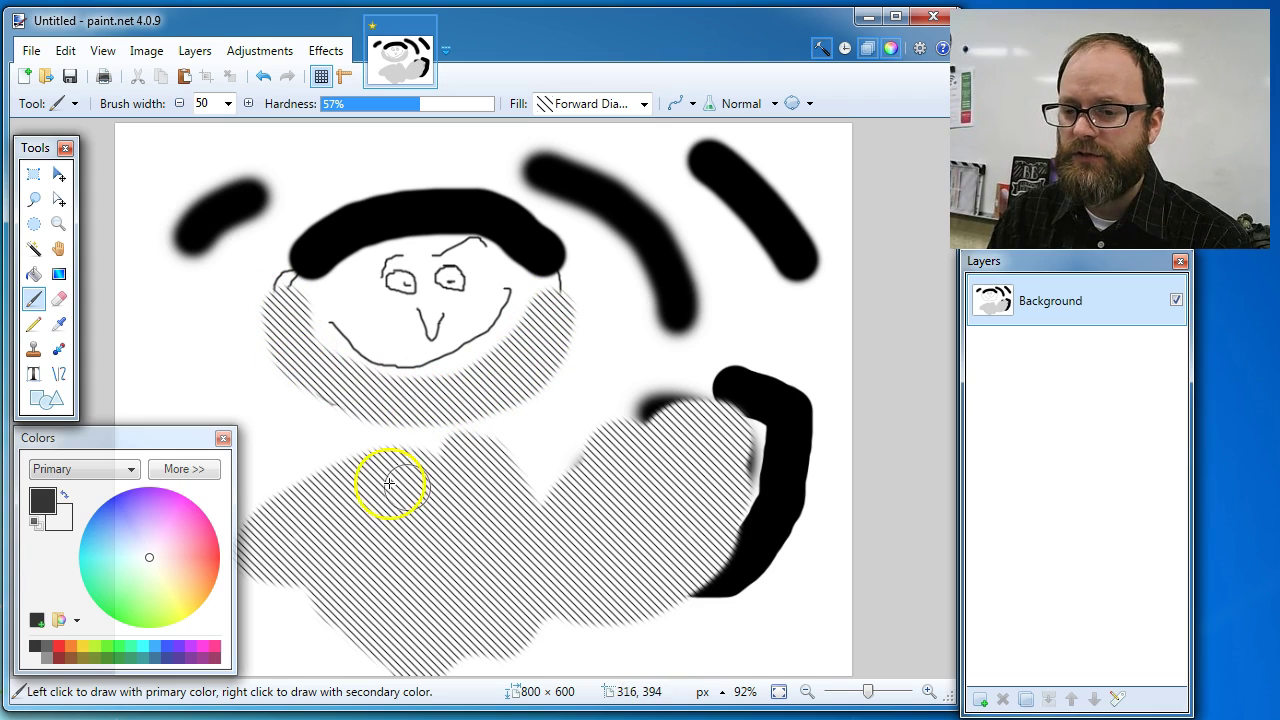
click(345, 103)
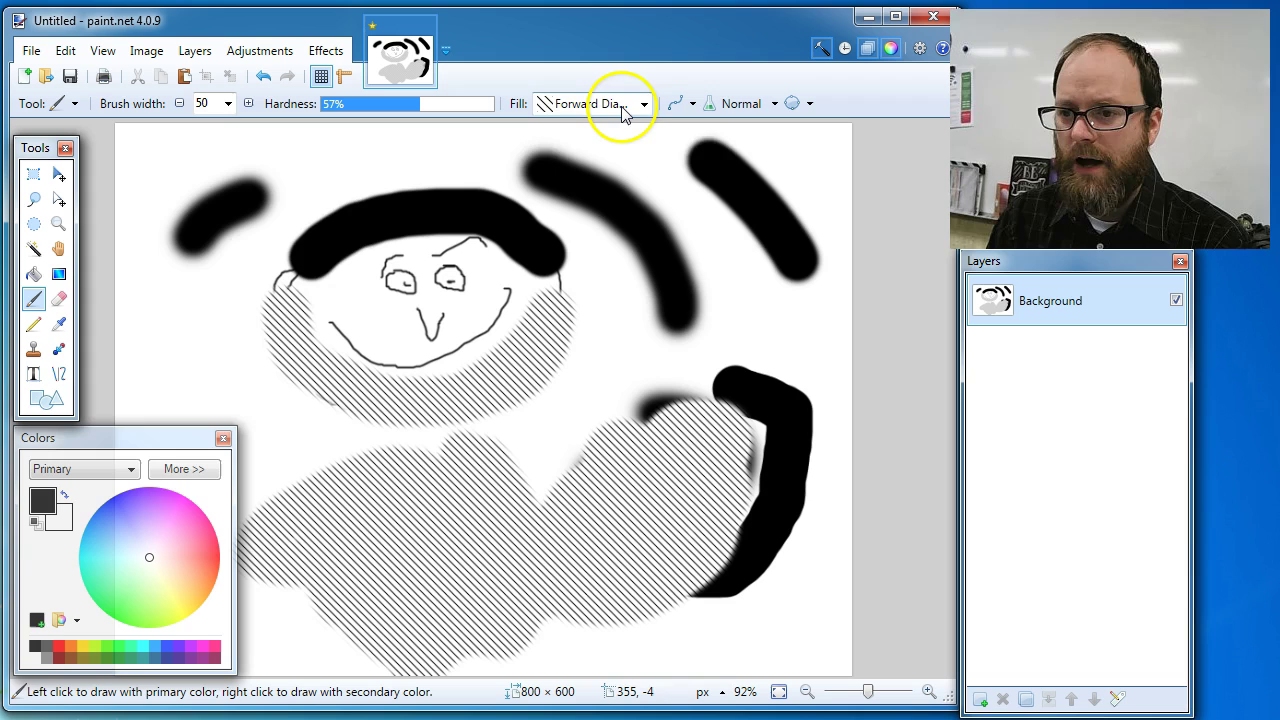
Step: Paint light green, pale yellow and pink strokes across the hatched body, raising hardness to 97%
click(138, 590)
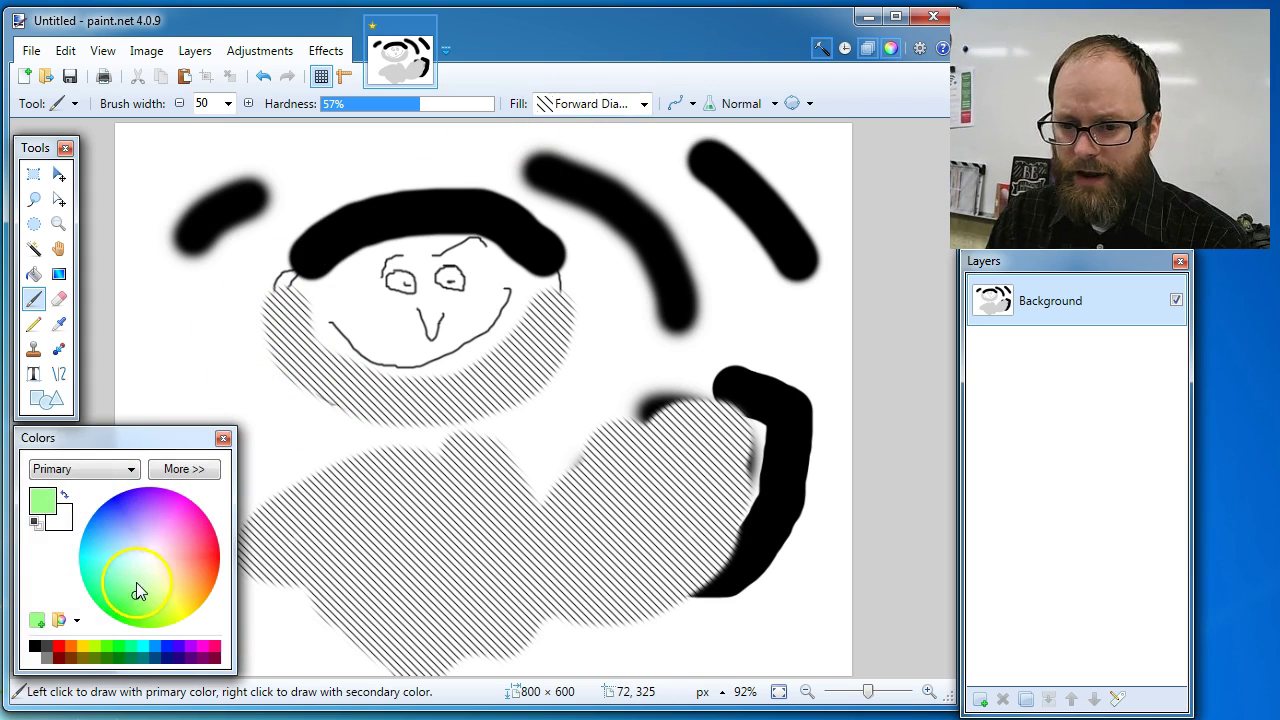
mouse_move(457, 545)
mouse_down()
mouse_move(485, 483)
mouse_move(341, 531)
mouse_move(454, 478)
mouse_move(418, 555)
mouse_move(505, 516)
mouse_move(615, 539)
mouse_move(548, 604)
mouse_move(587, 582)
mouse_move(615, 511)
mouse_move(630, 399)
mouse_move(639, 462)
mouse_move(601, 473)
mouse_move(565, 435)
mouse_move(513, 469)
mouse_move(489, 441)
mouse_move(455, 448)
mouse_up()
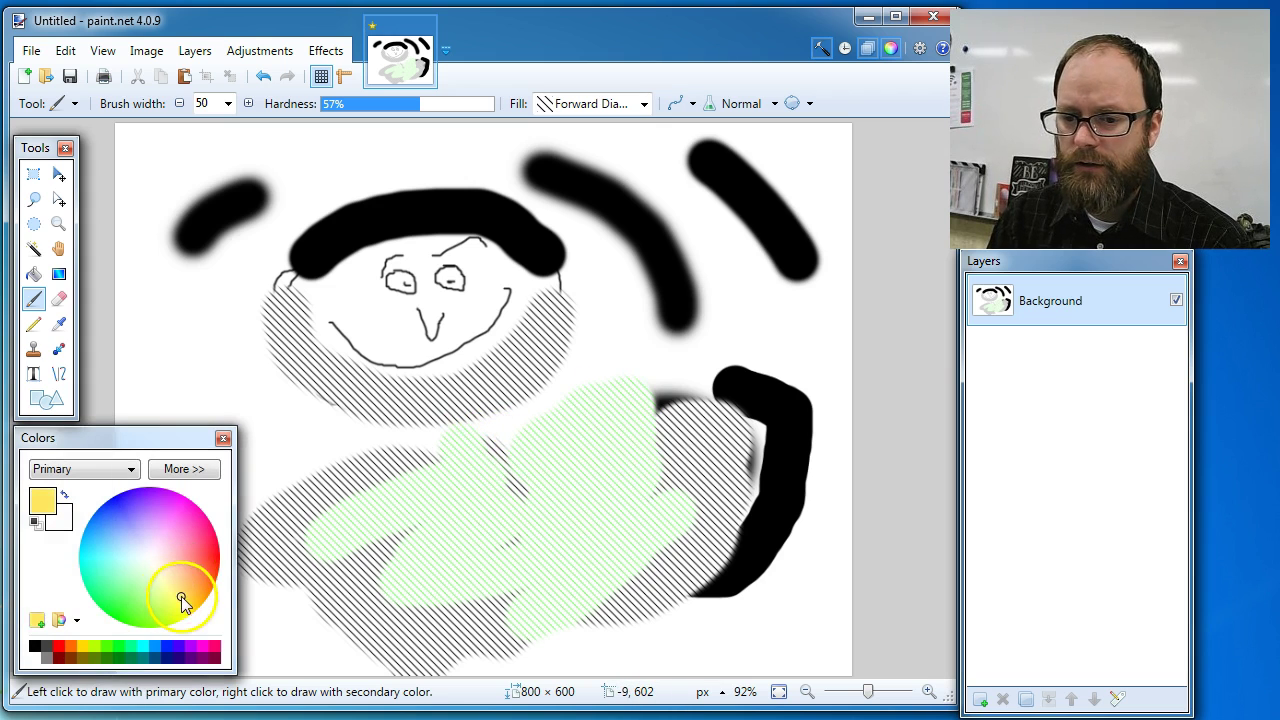
drag(428, 500, 335, 524)
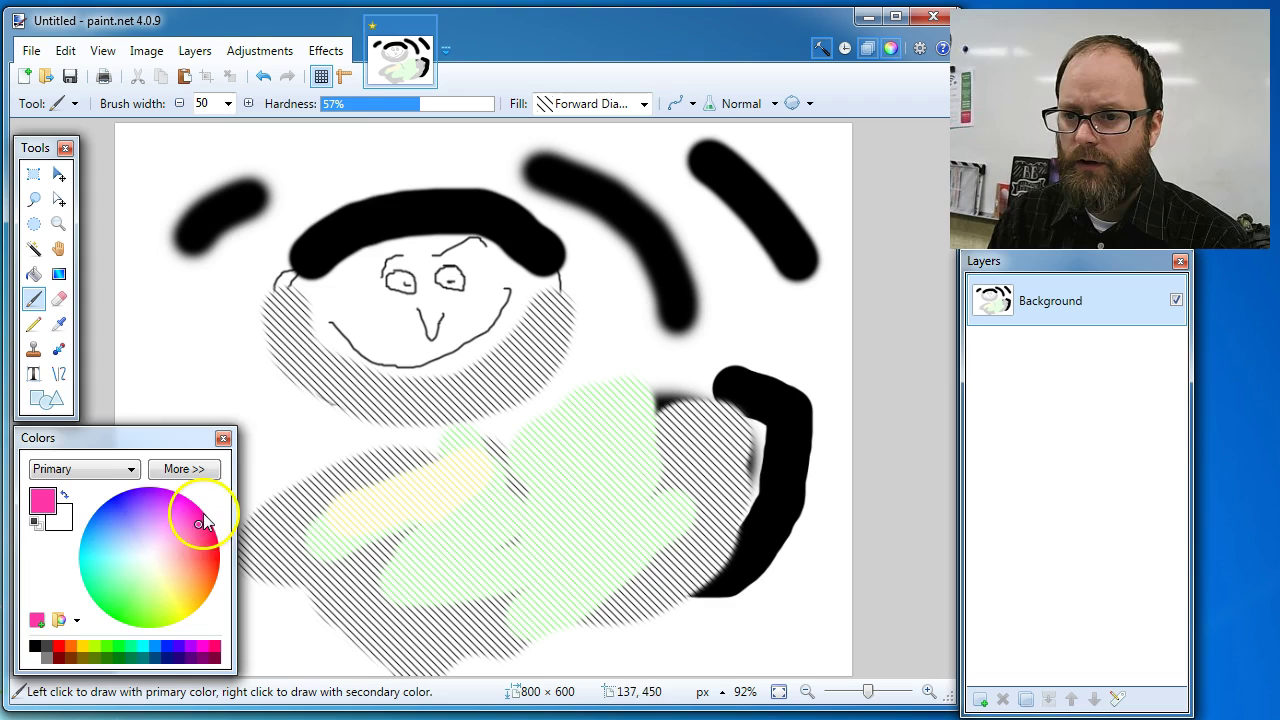
drag(437, 101, 486, 103)
mouse_move(457, 506)
mouse_down()
mouse_move(556, 455)
mouse_move(391, 509)
mouse_move(563, 400)
mouse_move(530, 492)
mouse_move(577, 507)
mouse_up()
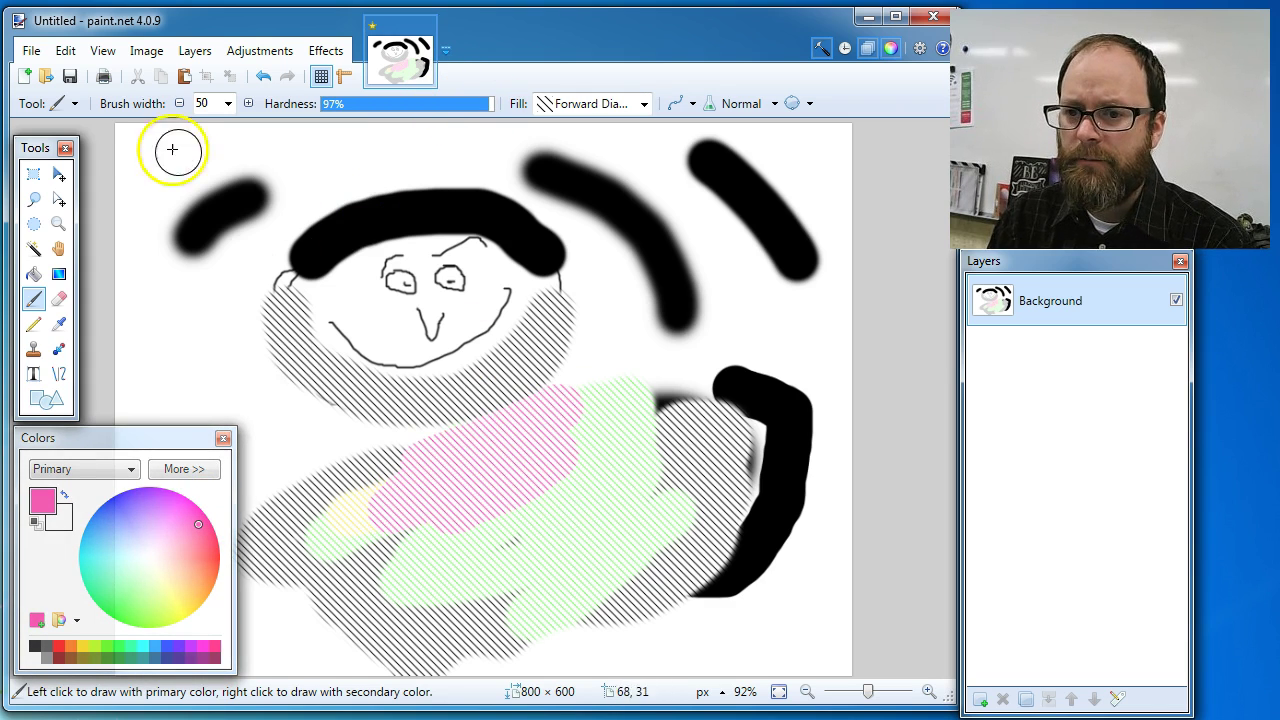
Step: Try a hatched Paint Bucket fill on the background, undo it, and switch to Solid Color
click(36, 277)
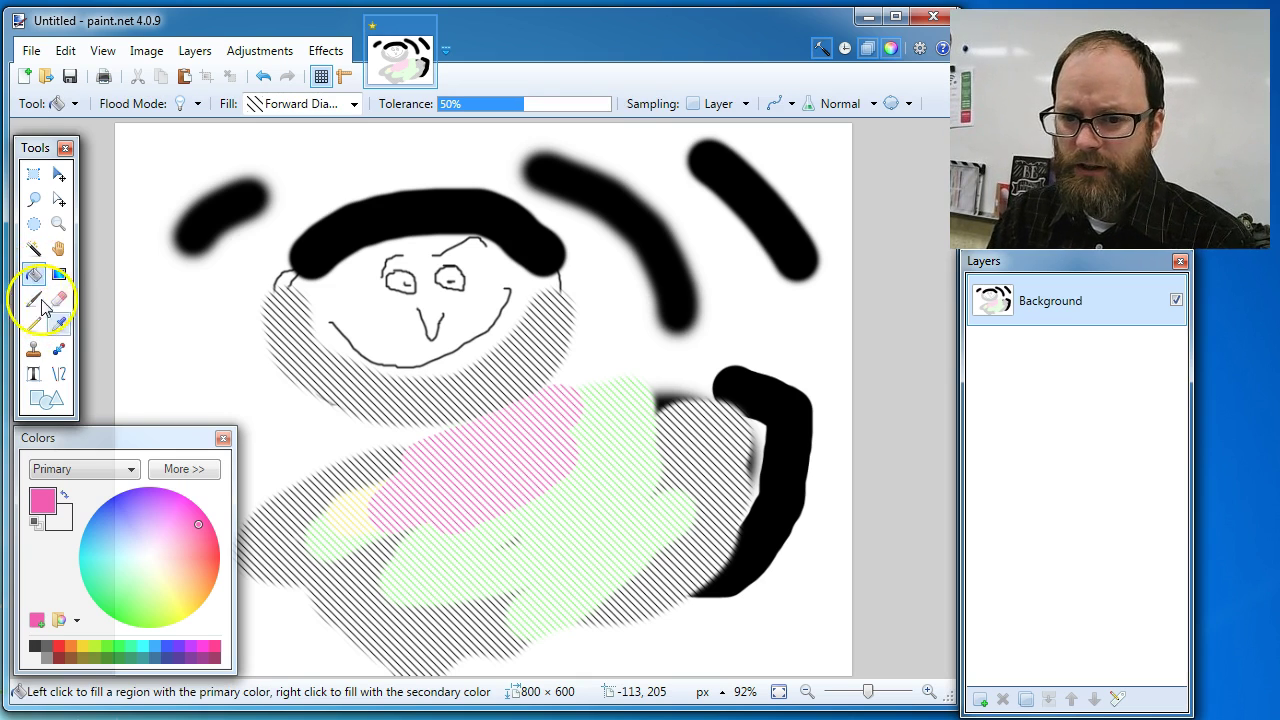
click(307, 171)
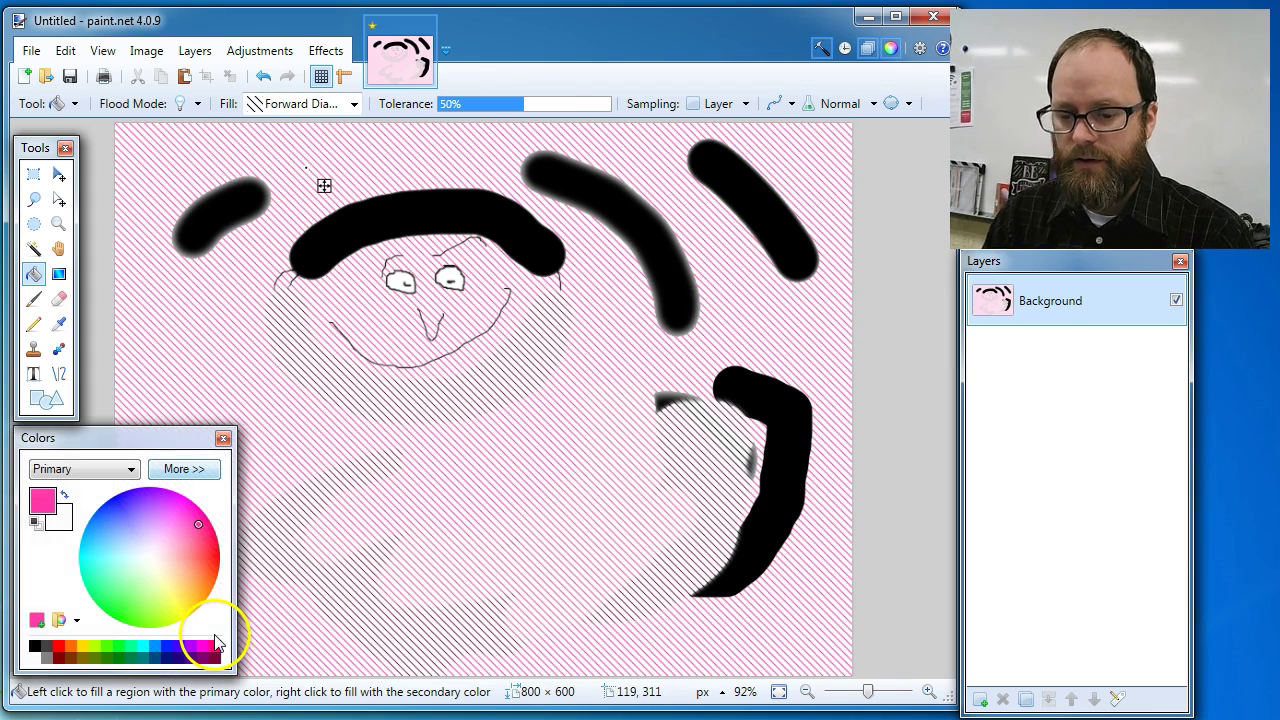
key(ctrl+z)
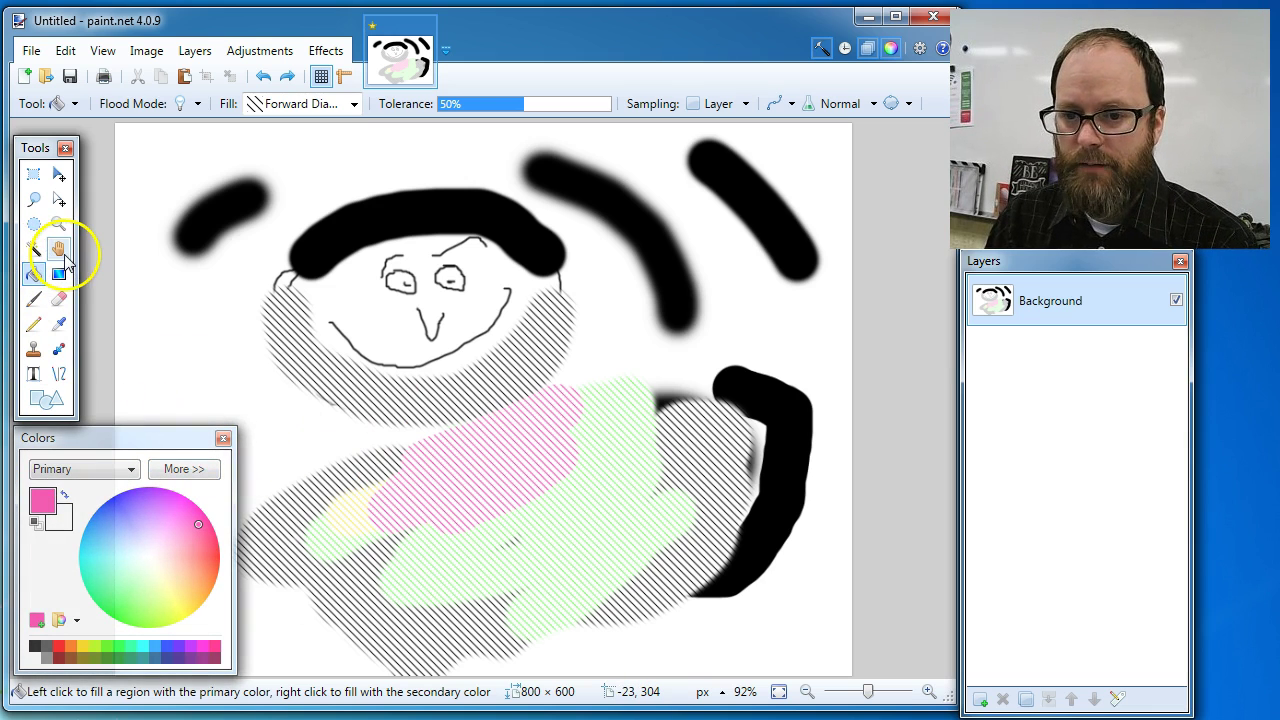
click(353, 110)
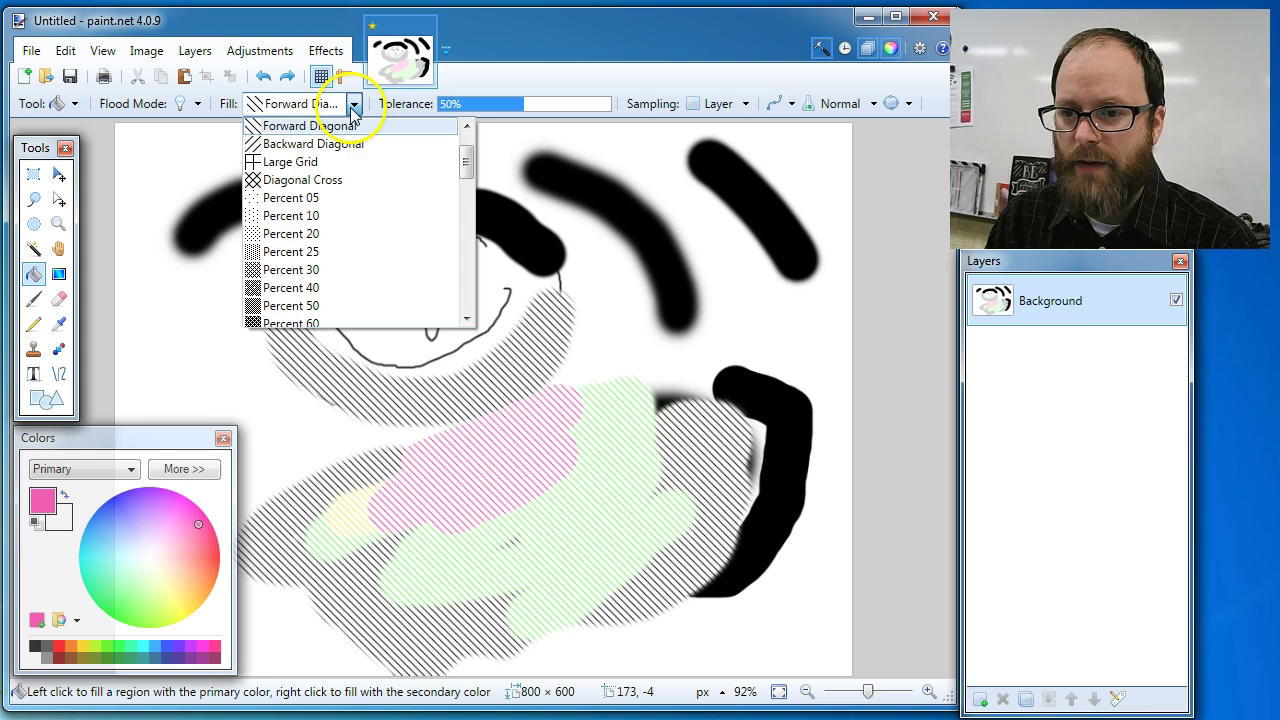
drag(466, 163, 466, 149)
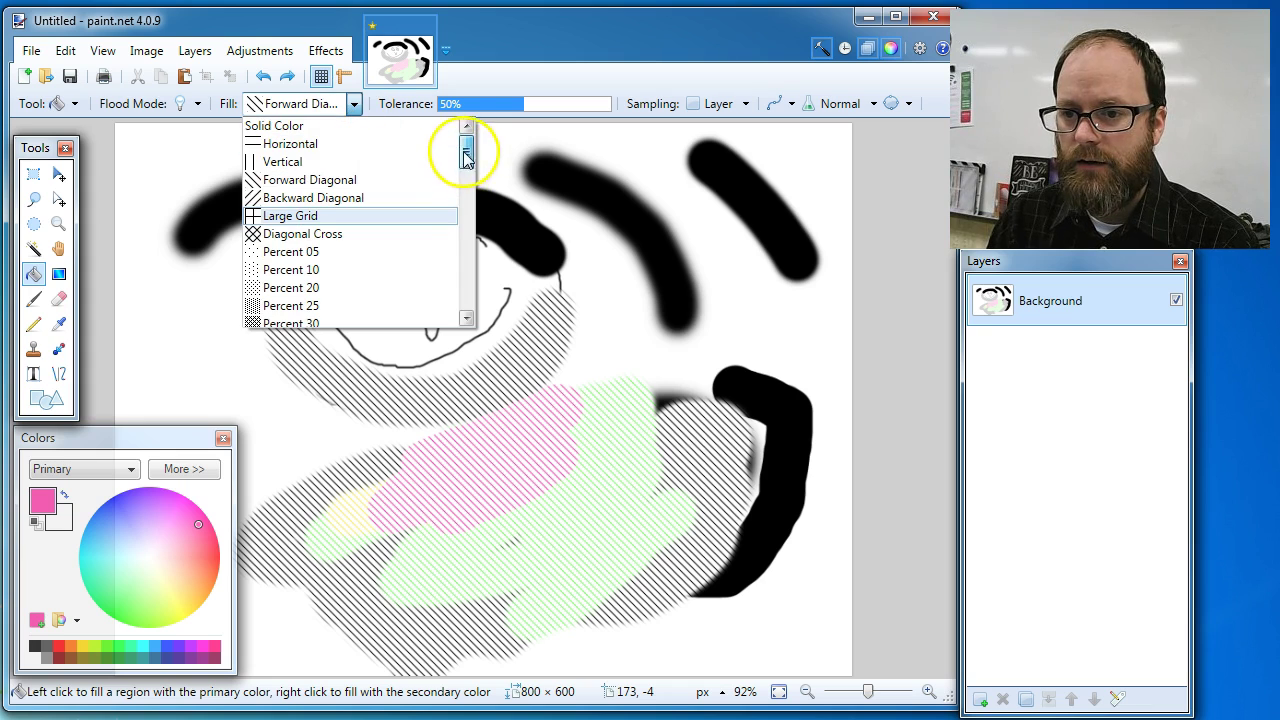
click(300, 126)
Step: Pick light cyan and test background flood fills, undoing each attempt
click(171, 533)
click(137, 504)
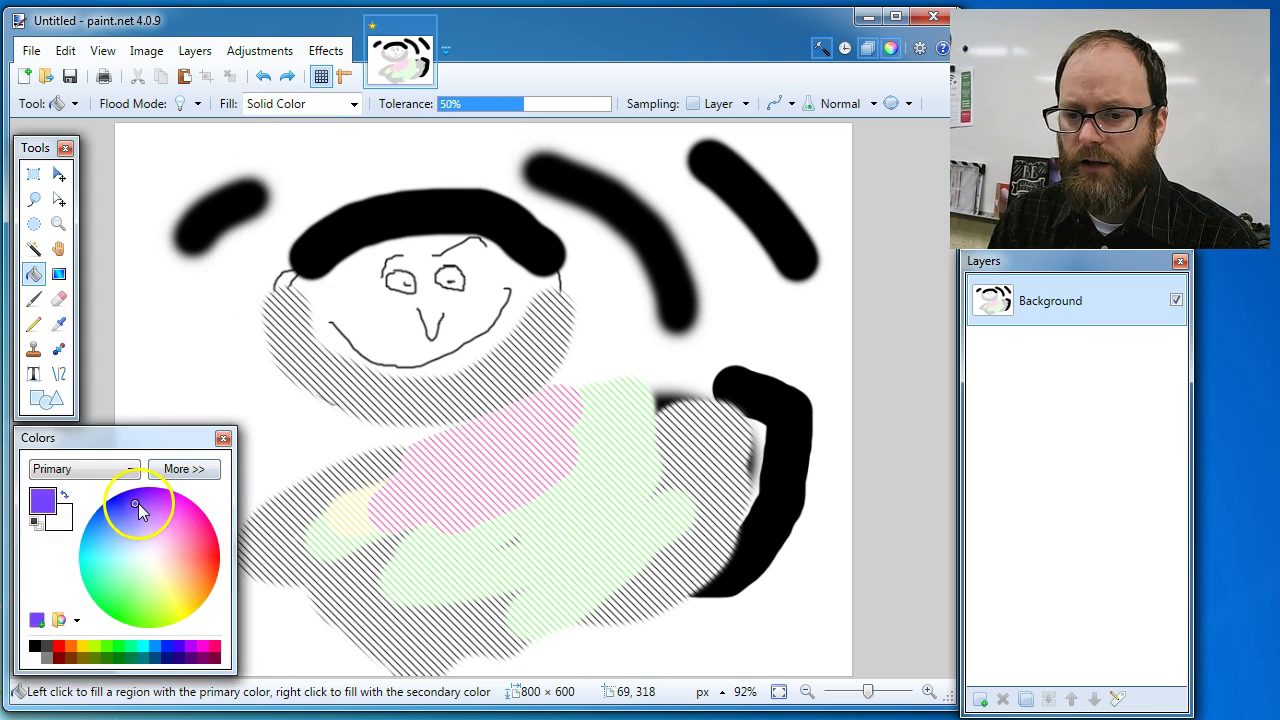
click(163, 186)
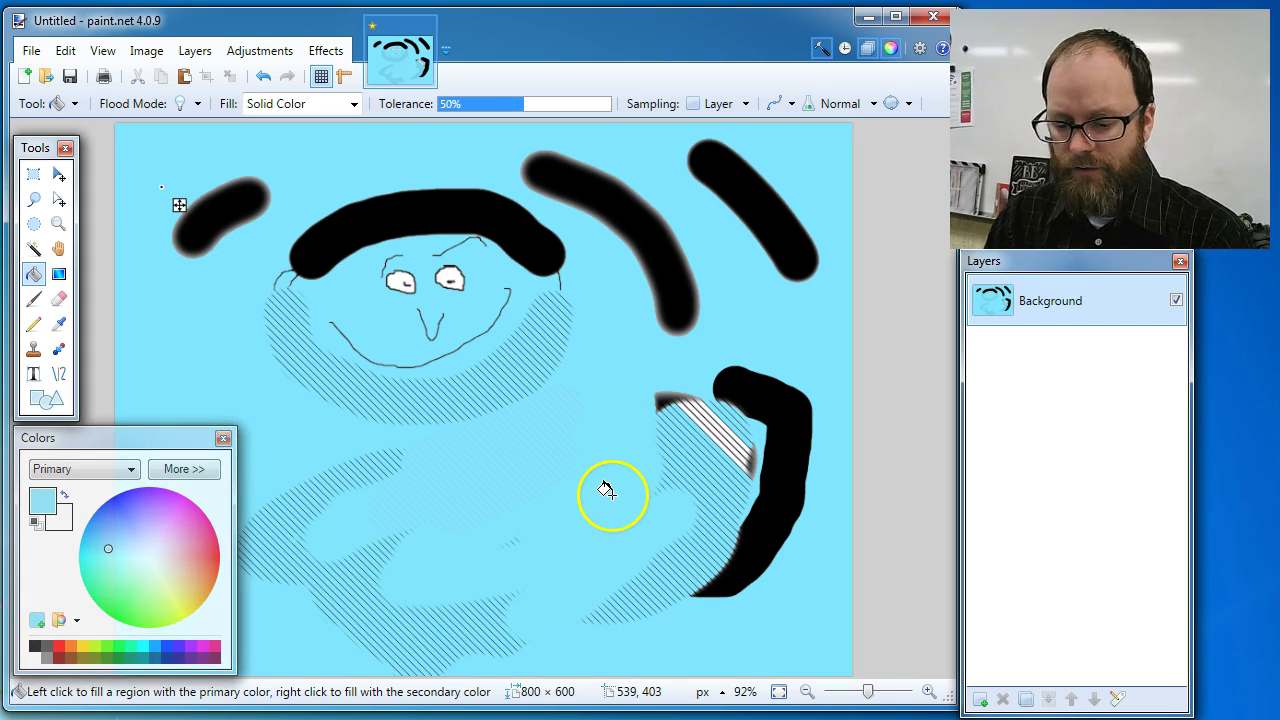
key(ctrl+z)
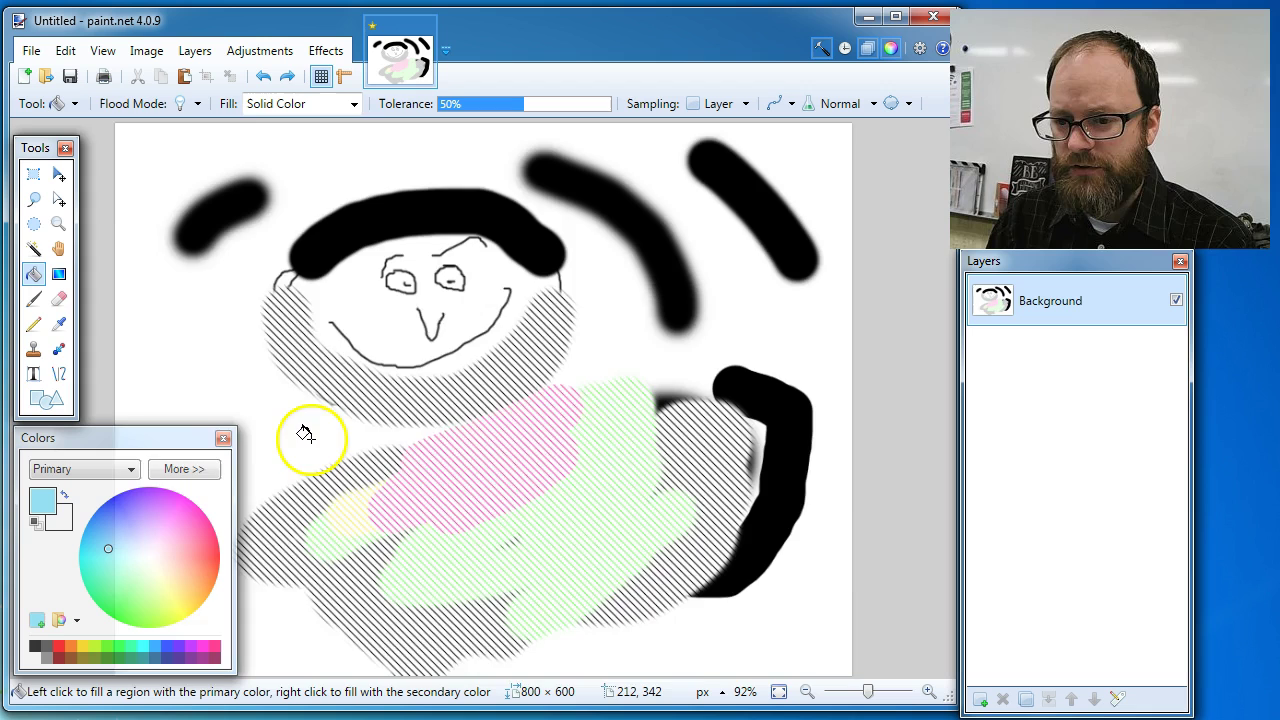
click(306, 440)
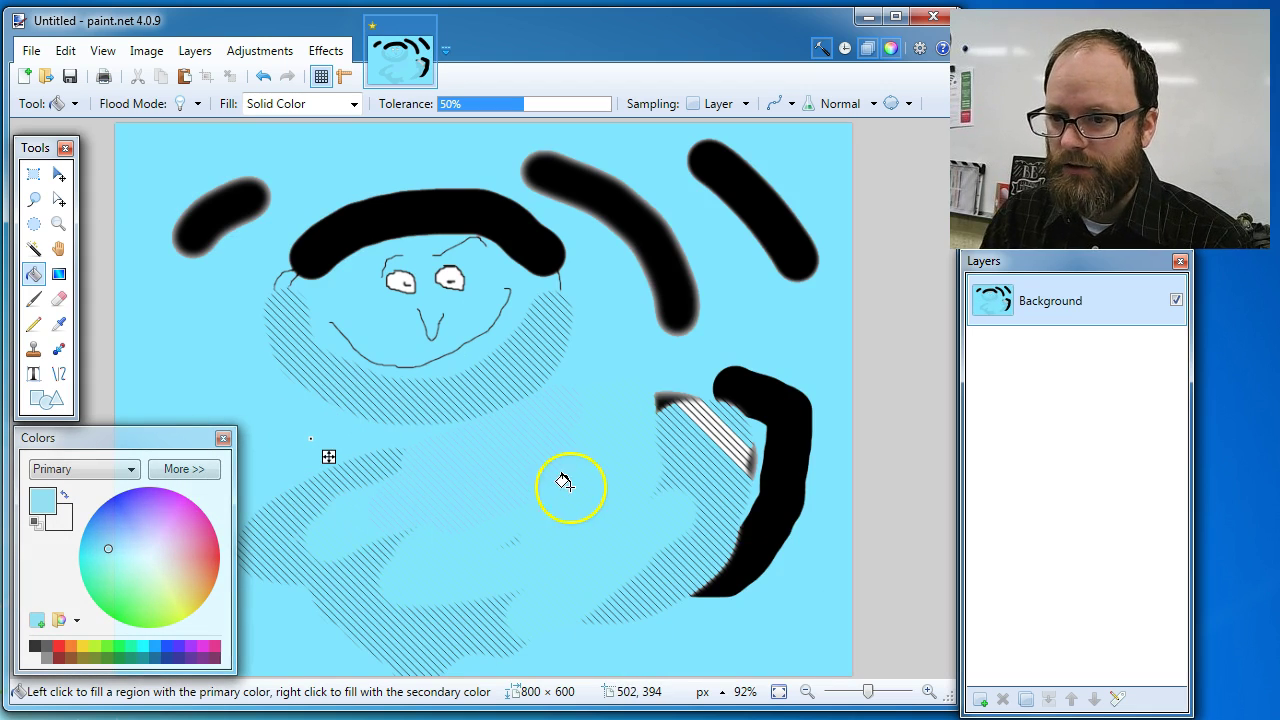
key(ctrl+z)
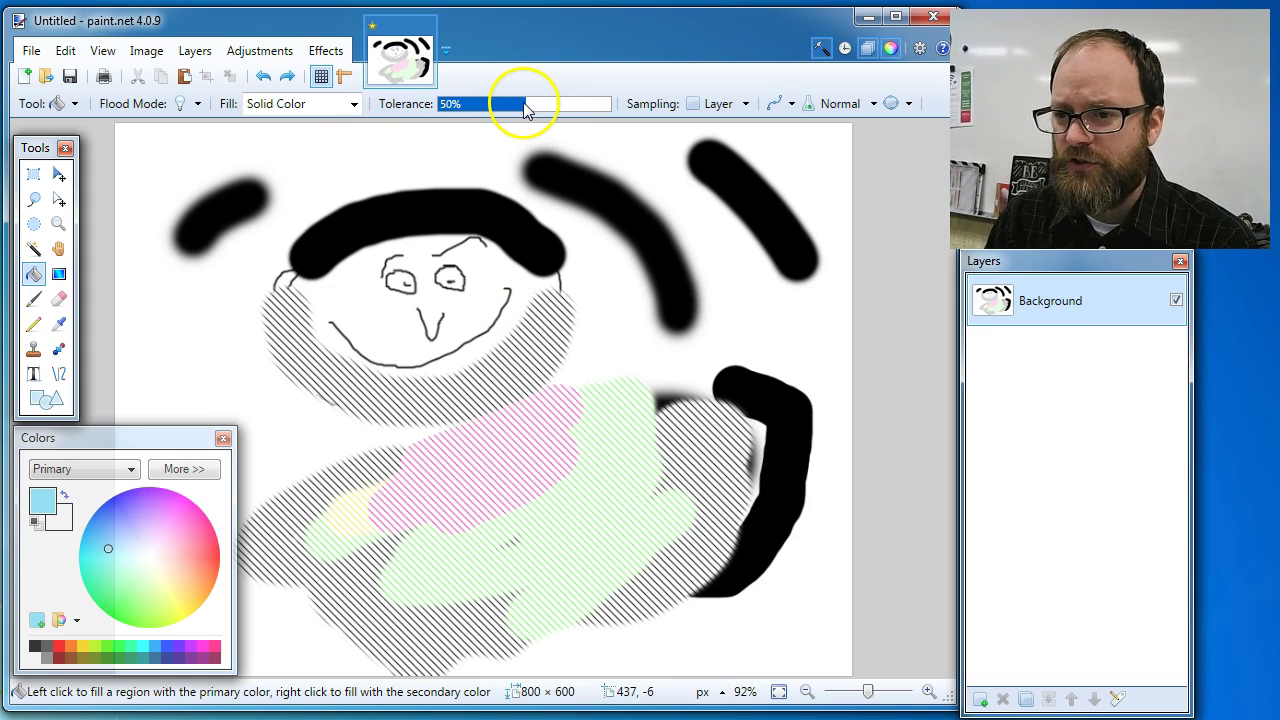
Step: Fill the background light cyan and lower fill tolerance to 38% so the drawing reappears
click(438, 151)
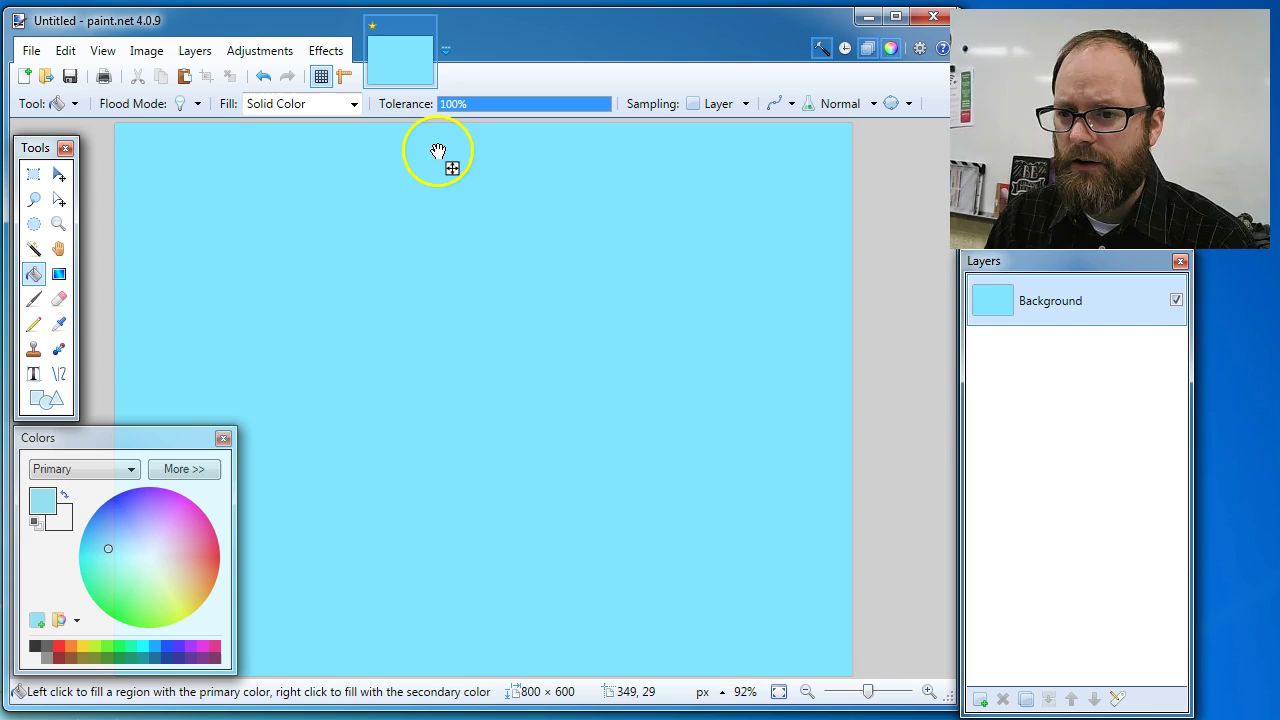
mouse_move(603, 111)
mouse_down()
mouse_move(443, 128)
mouse_move(492, 134)
mouse_up()
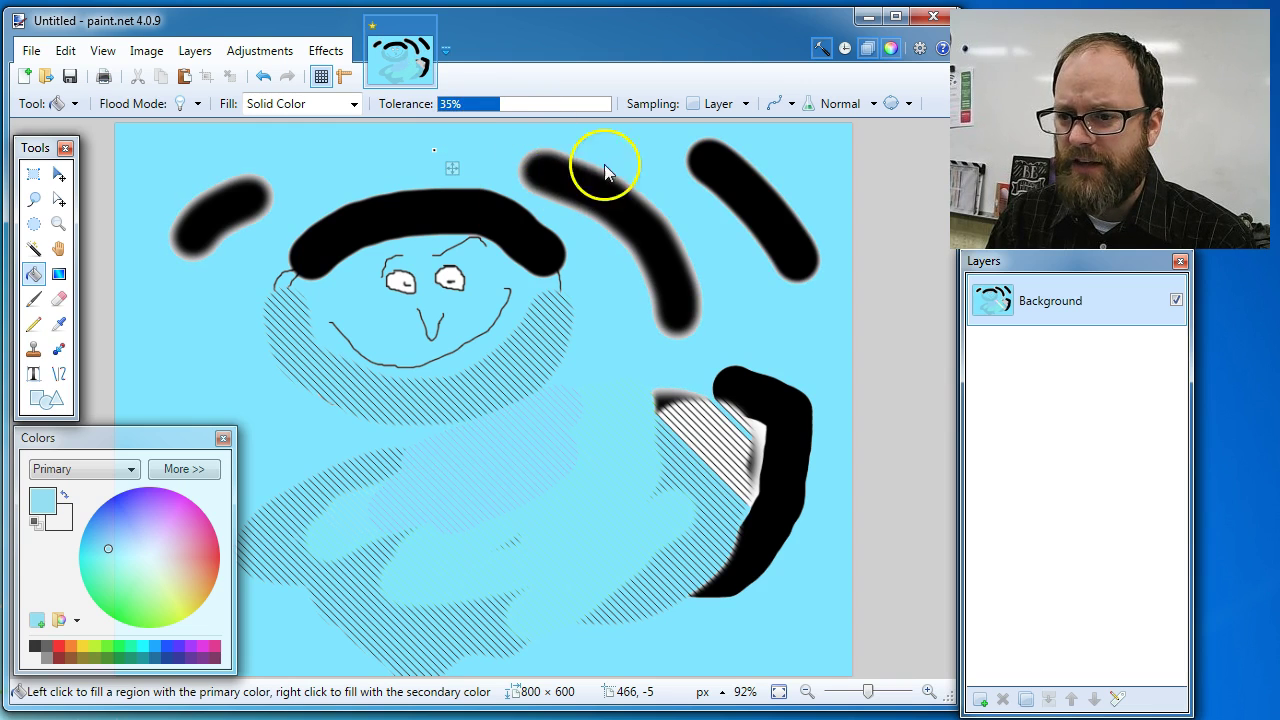
mouse_move(503, 103)
mouse_down()
mouse_move(577, 110)
mouse_move(503, 116)
mouse_up()
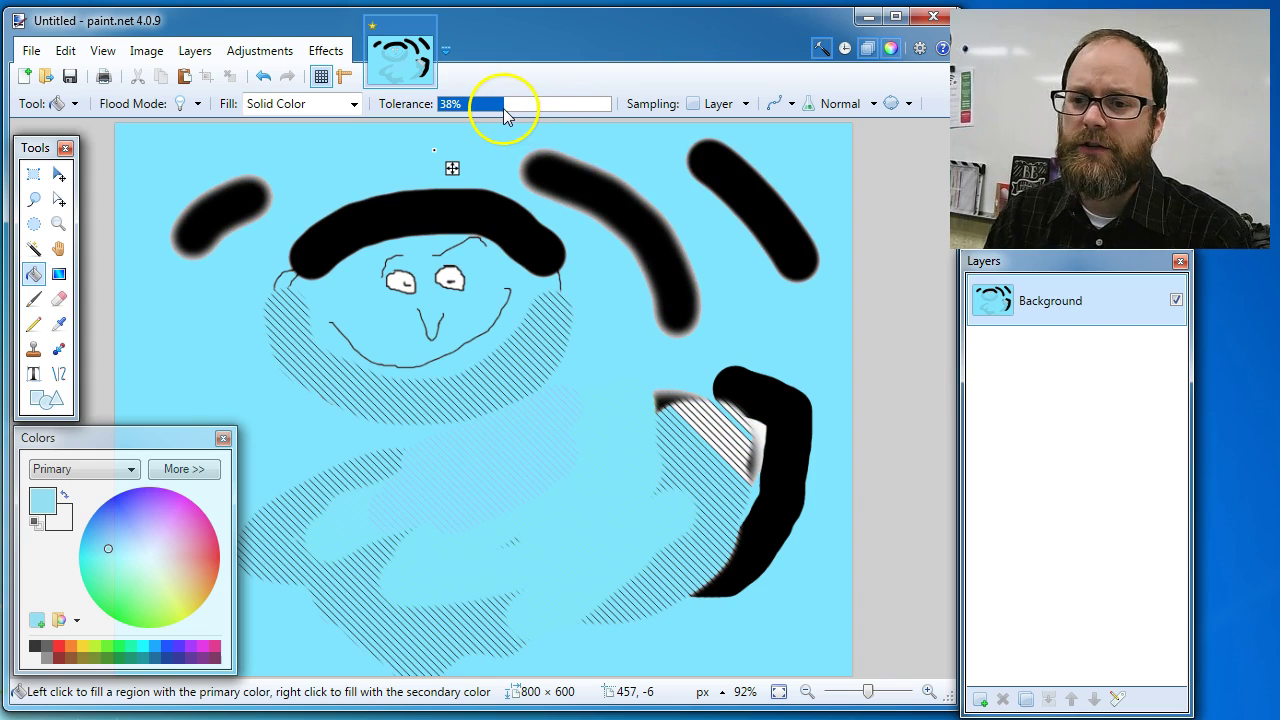
Step: Set the bucket fill pattern to Horizontal and fill the background with horizontal cyan lines
click(348, 108)
click(300, 143)
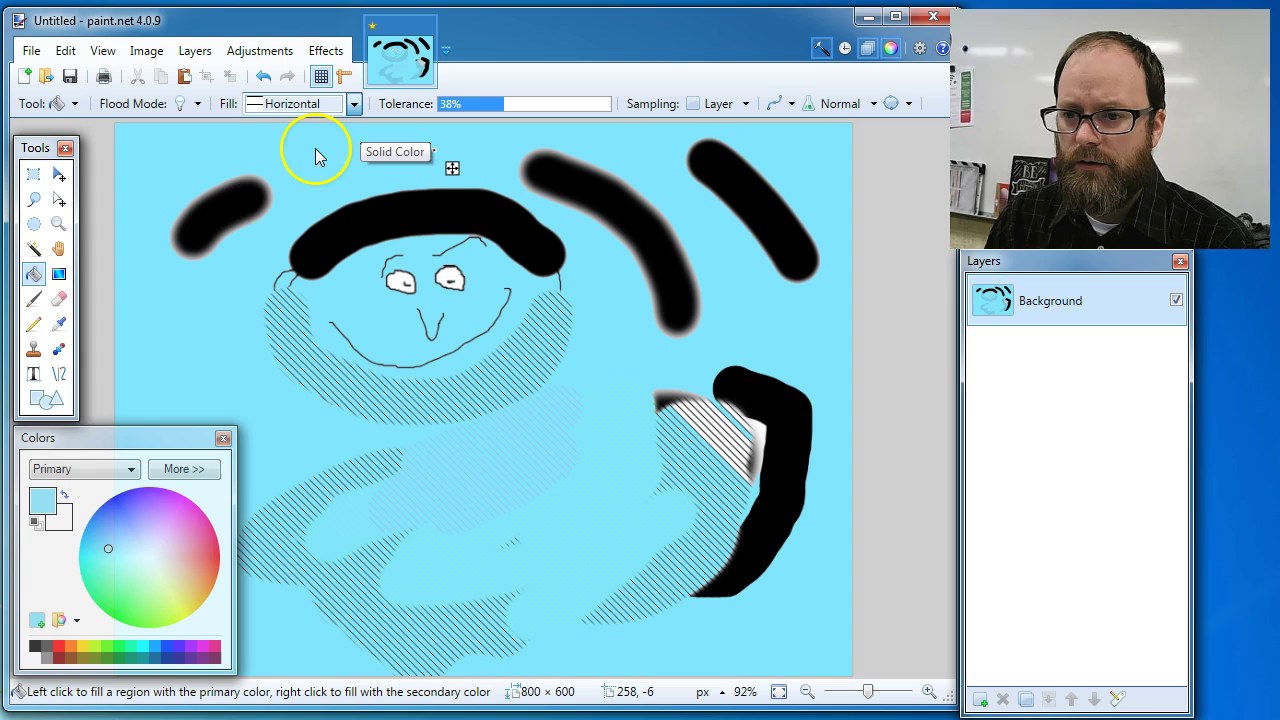
click(315, 157)
Step: Switch to pink and fill the ear swoosh and hat band with pink horizontal hatching
click(194, 539)
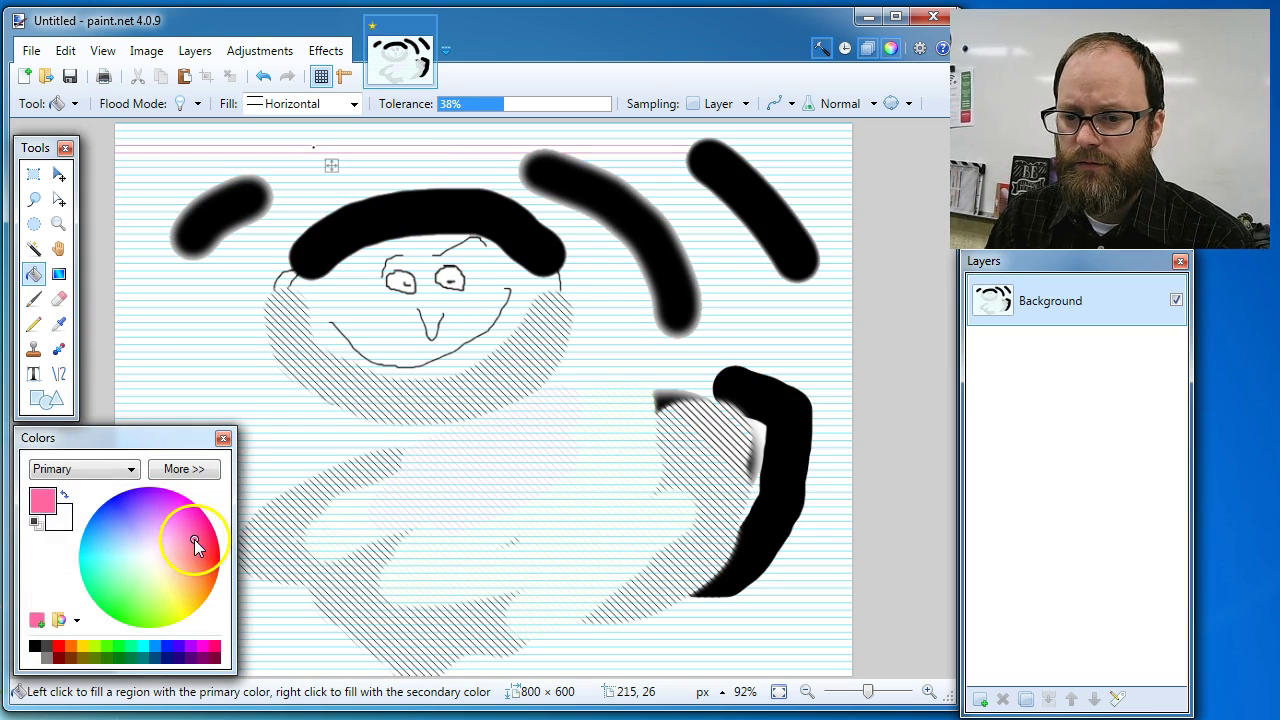
click(315, 148)
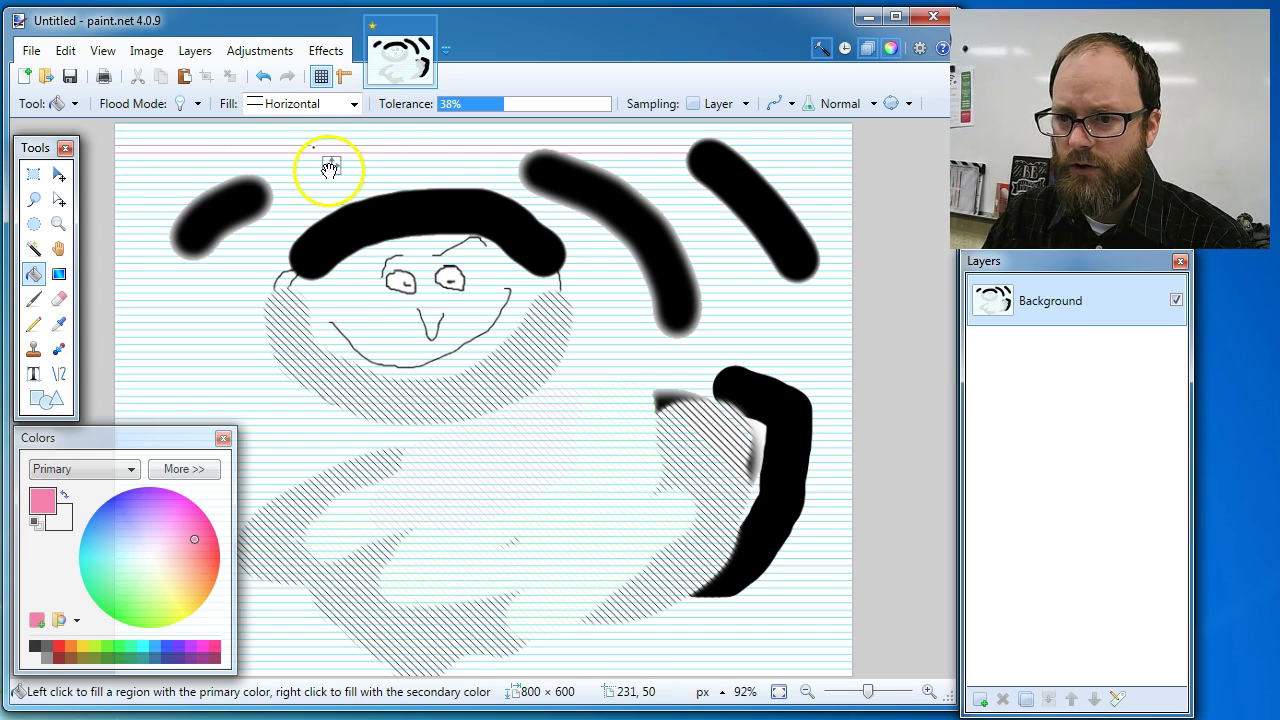
key(ctrl+z)
click(482, 508)
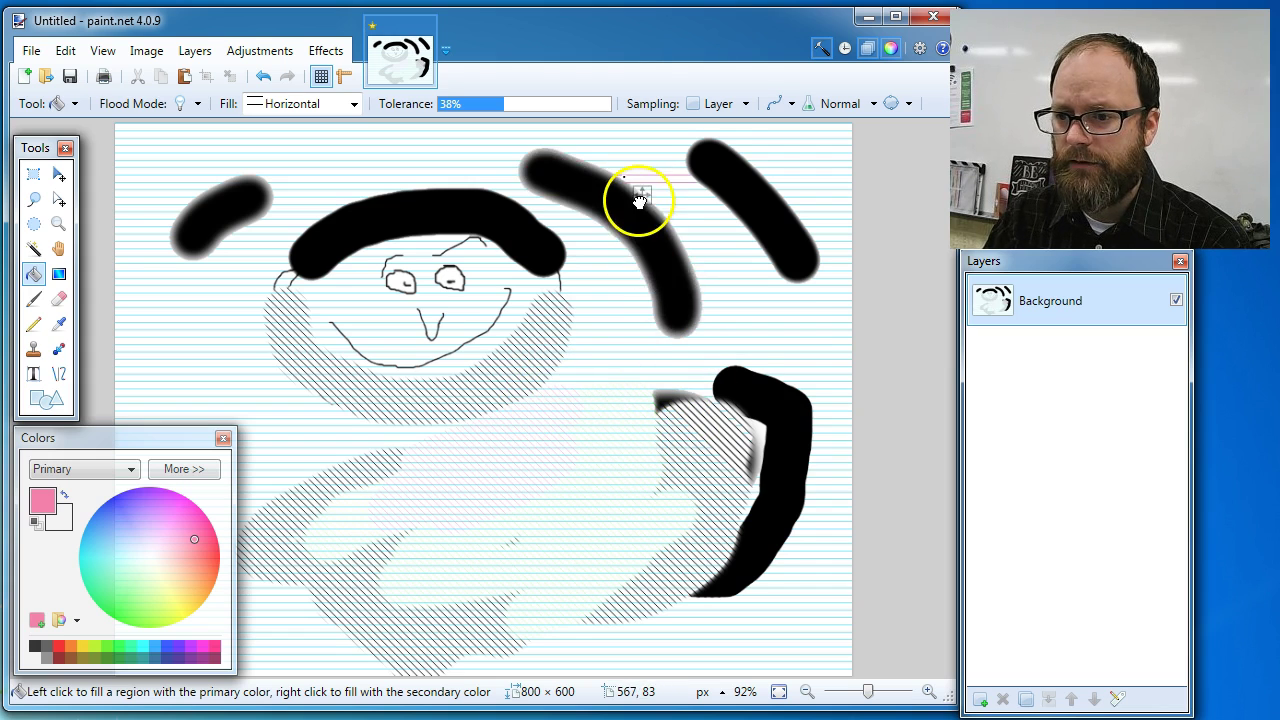
mouse_move(640, 200)
mouse_down()
mouse_move(655, 266)
mouse_move(523, 269)
mouse_move(420, 222)
mouse_move(378, 235)
mouse_move(233, 229)
mouse_up()
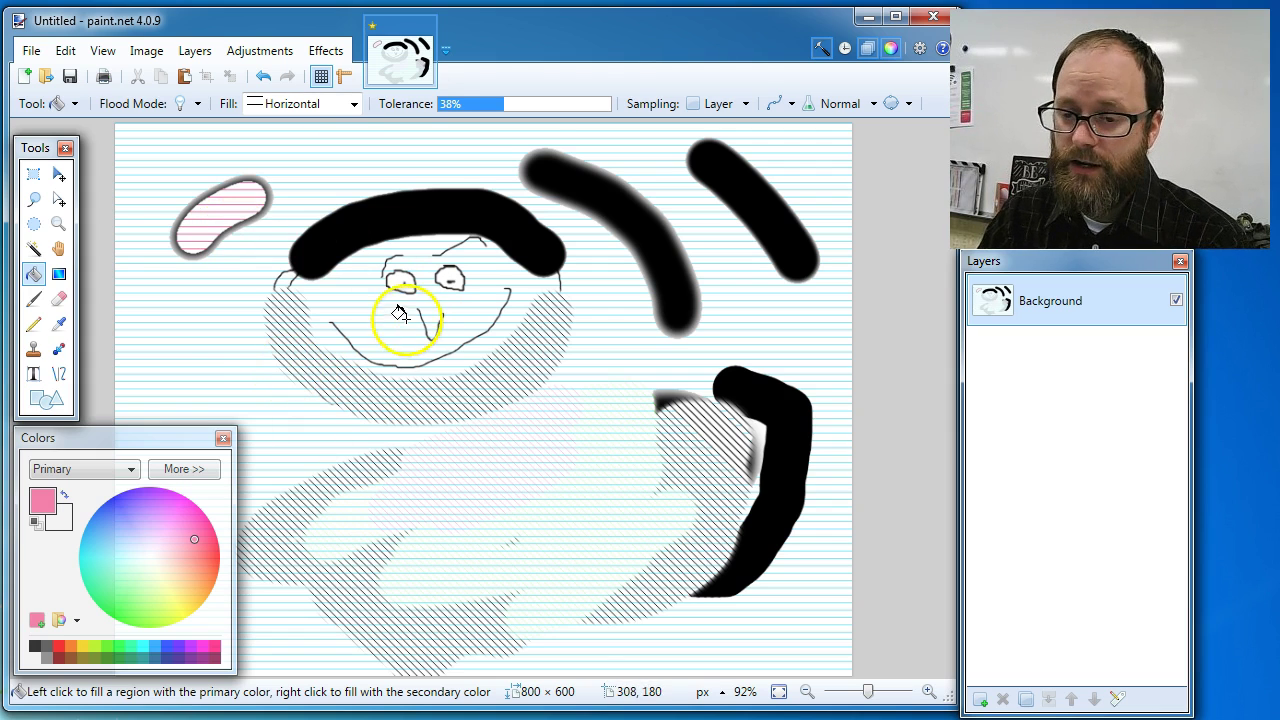
click(453, 232)
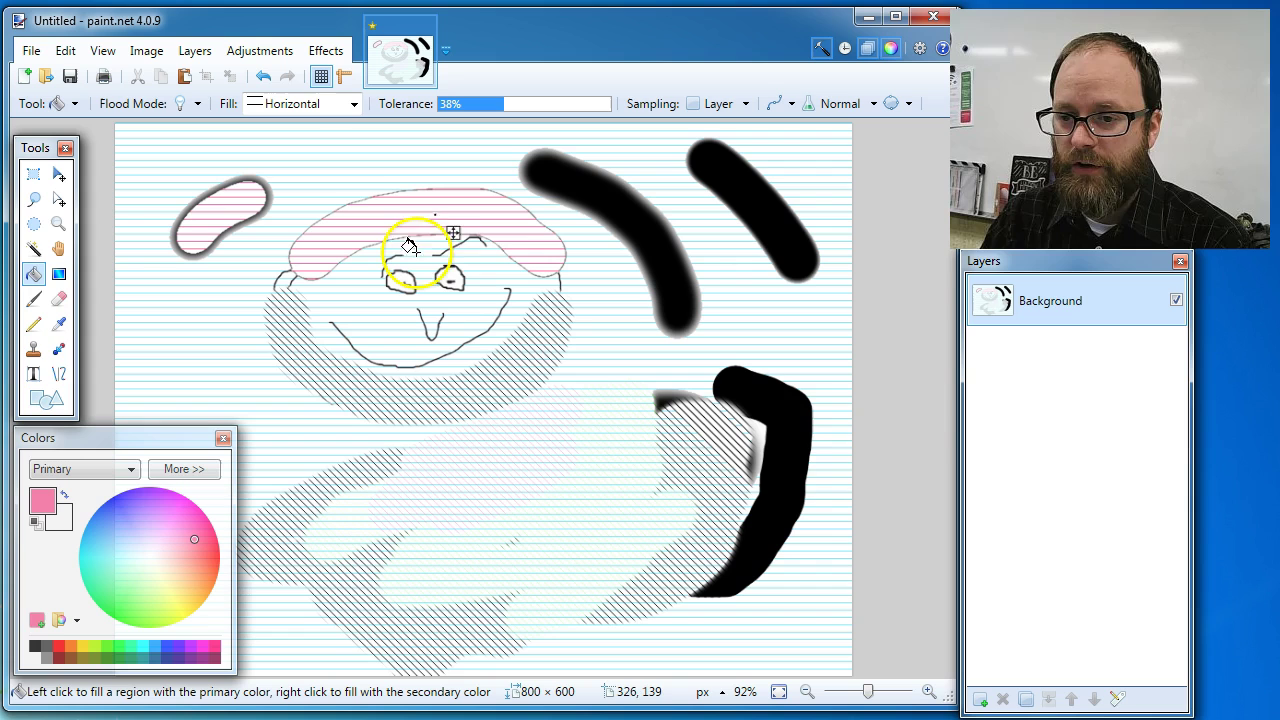
mouse_move(453, 232)
mouse_down()
mouse_move(451, 143)
mouse_move(473, 179)
mouse_move(467, 293)
mouse_move(445, 288)
mouse_move(462, 345)
mouse_move(620, 222)
mouse_move(762, 215)
mouse_move(747, 228)
mouse_move(767, 218)
mouse_move(777, 403)
mouse_move(529, 471)
mouse_move(455, 318)
mouse_move(436, 231)
mouse_up()
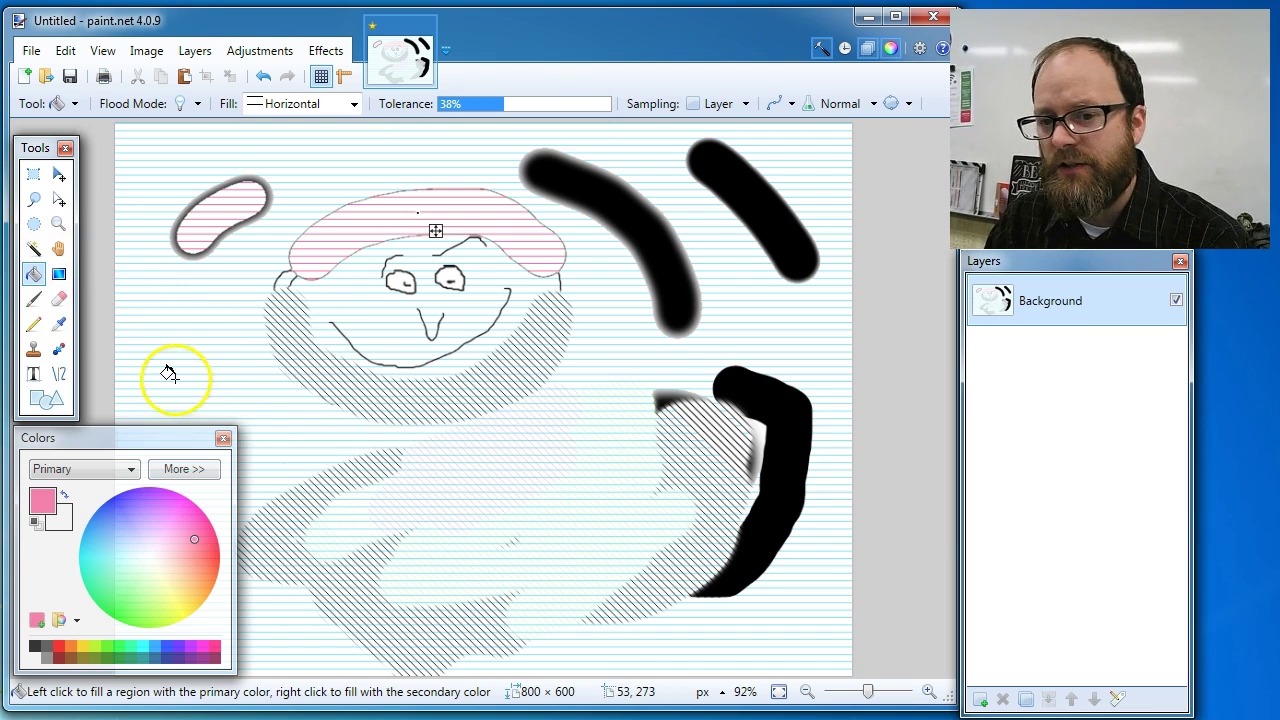
Step: Refill the hat band with solid pale pink, then take the Rectangle Select tool
click(167, 543)
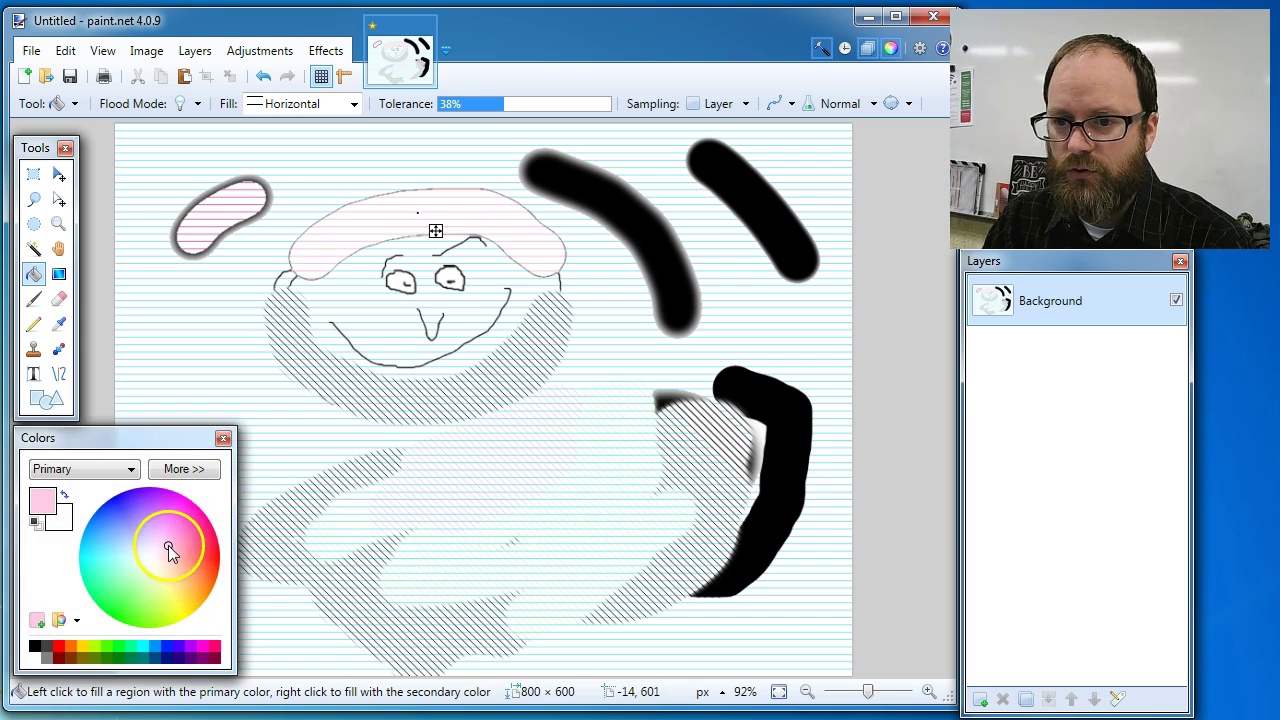
click(354, 104)
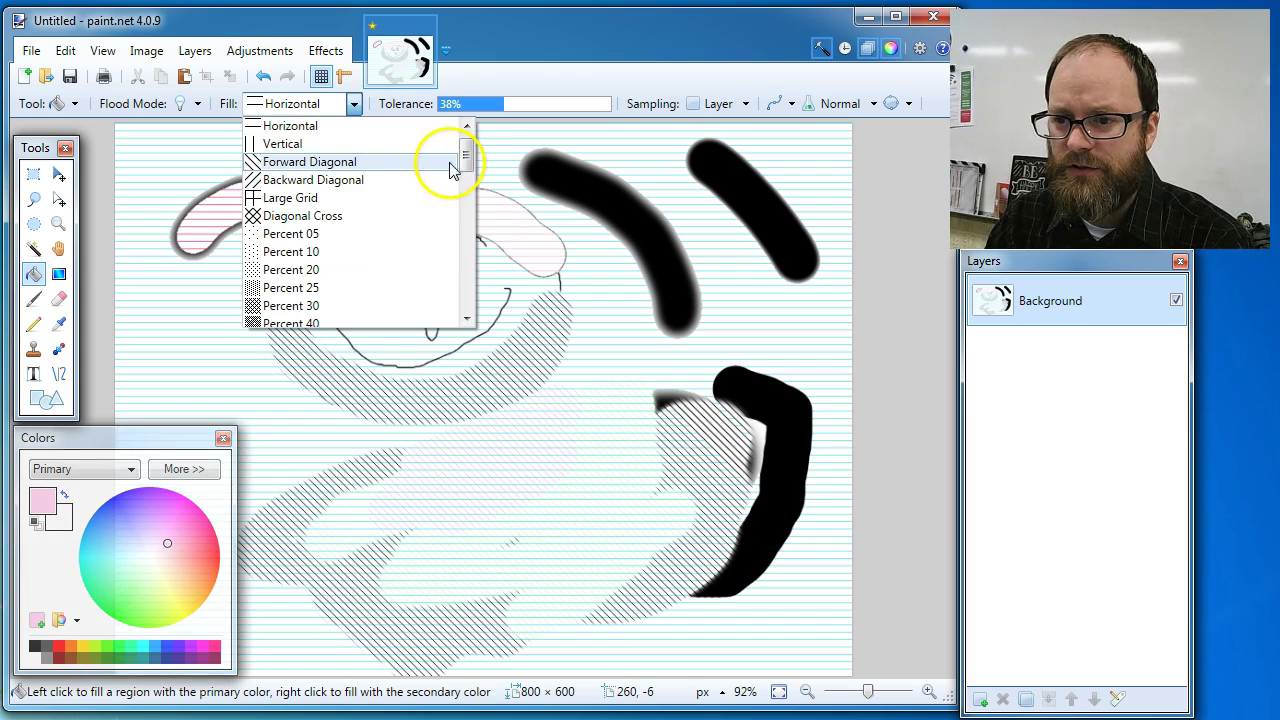
scroll(457, 145, up, 1)
click(312, 130)
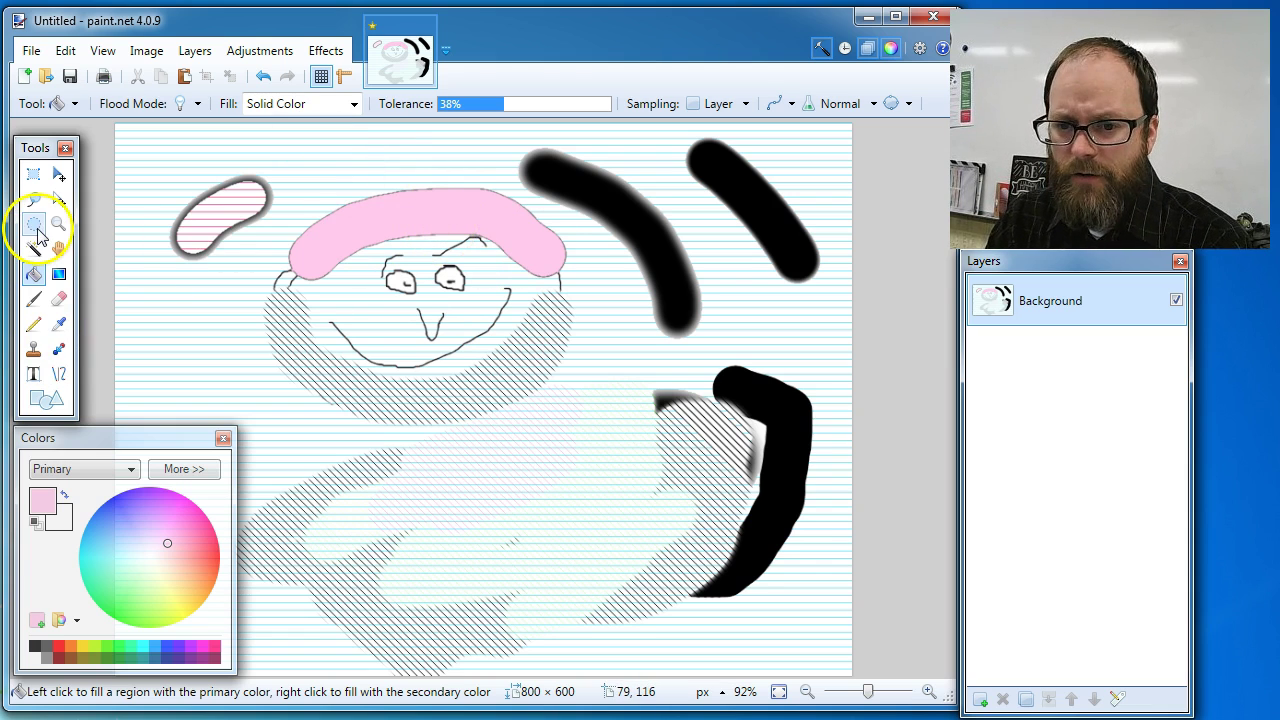
click(33, 174)
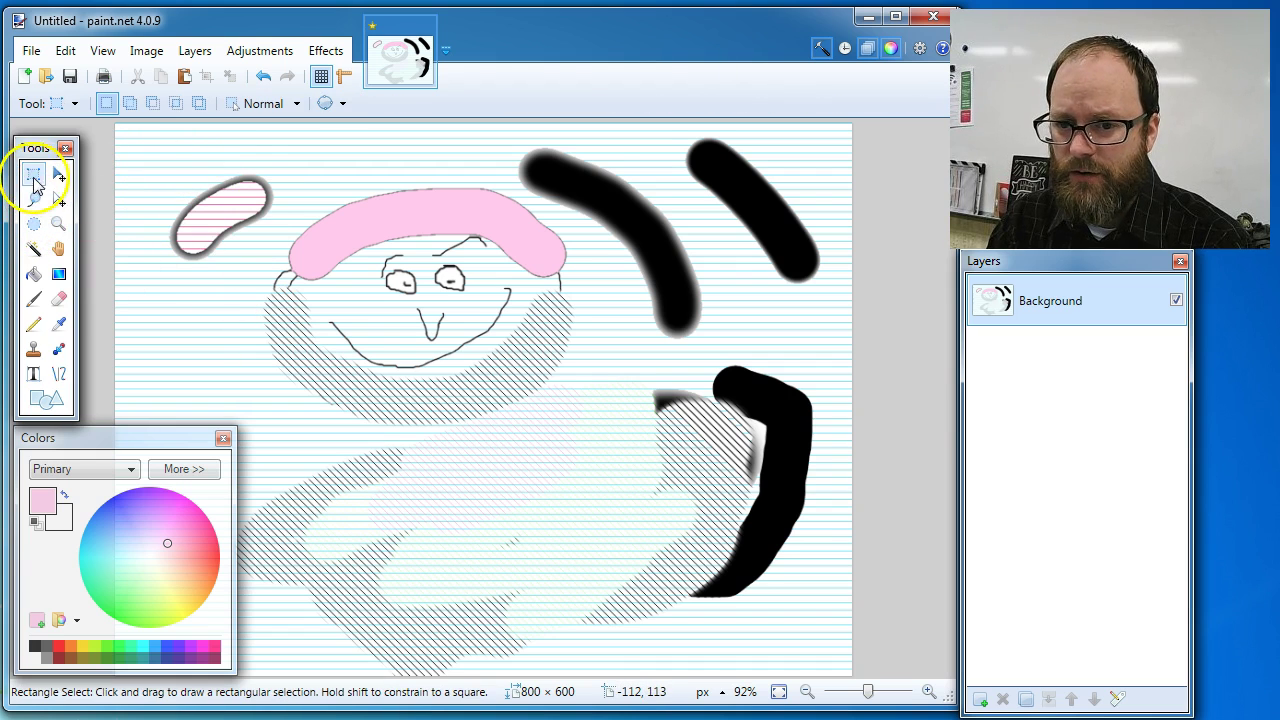
click(35, 226)
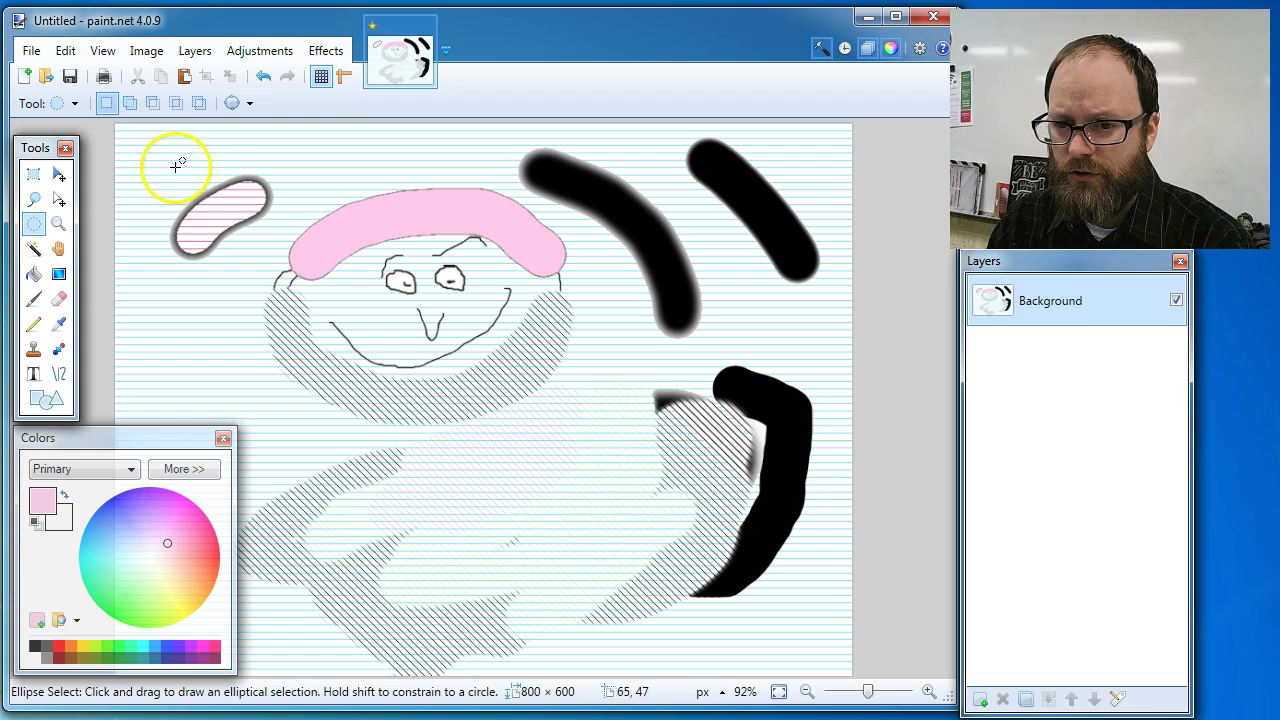
drag(134, 149, 289, 279)
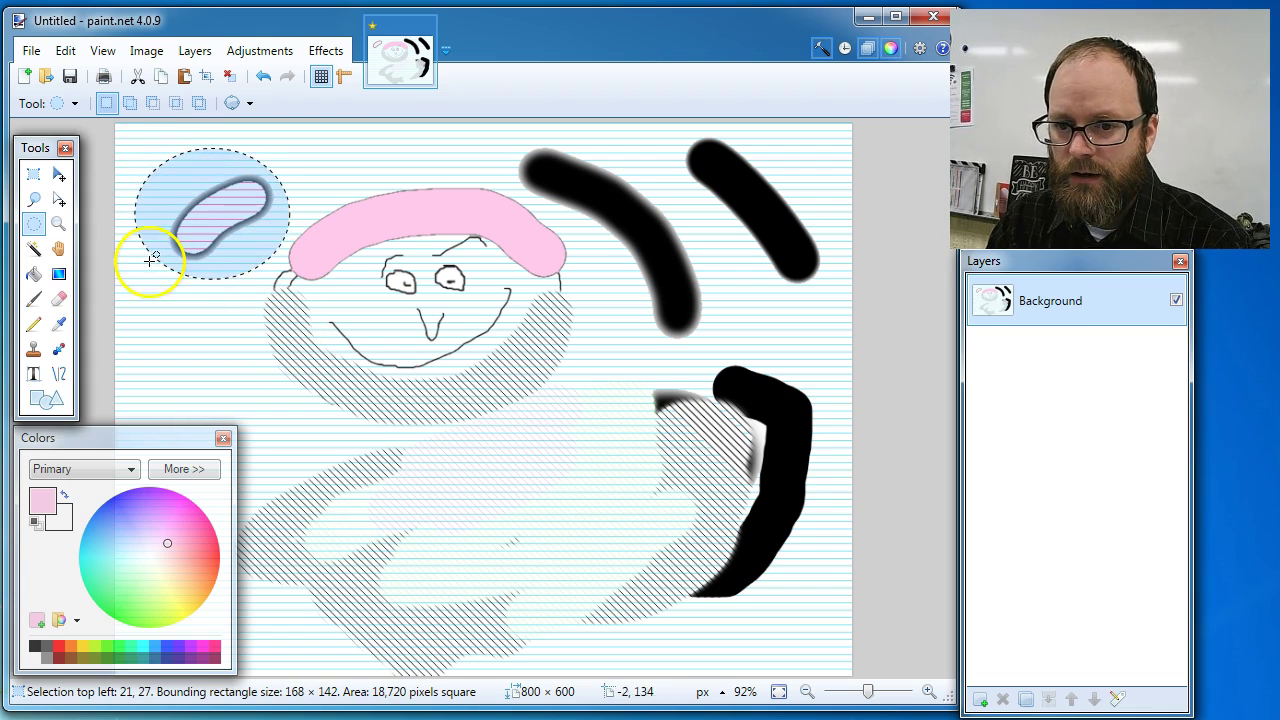
click(59, 177)
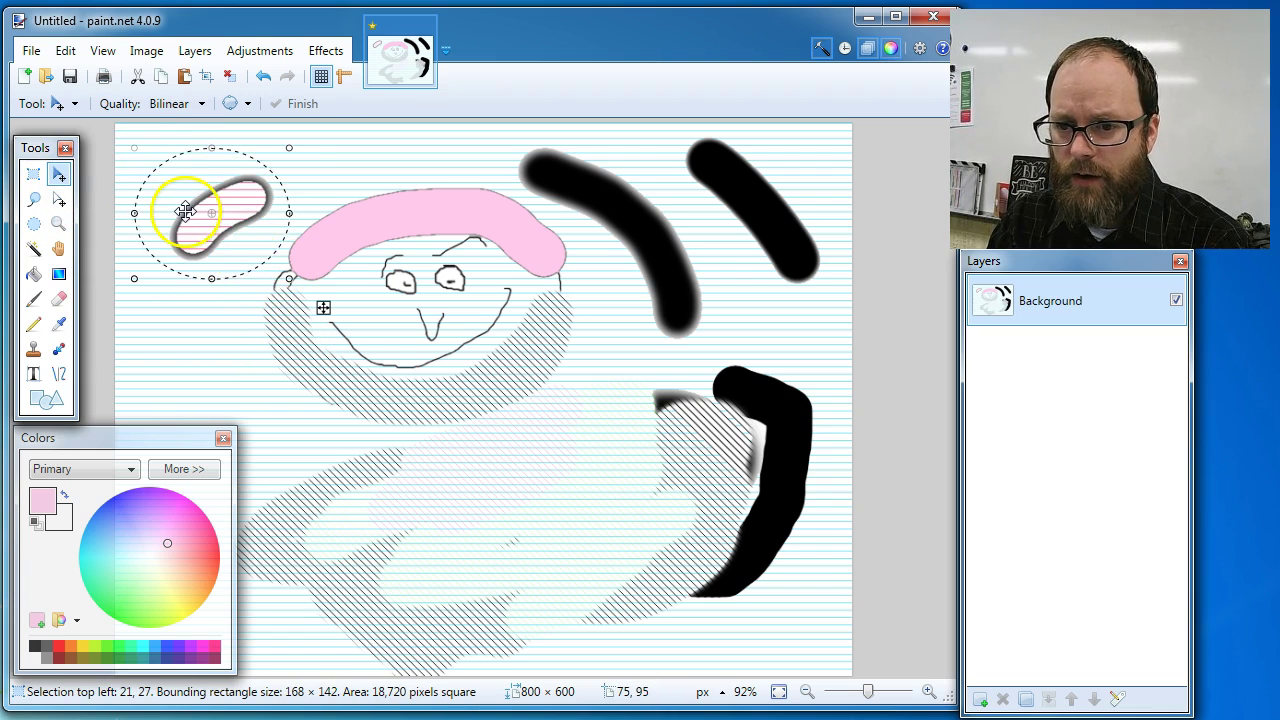
drag(181, 207, 163, 309)
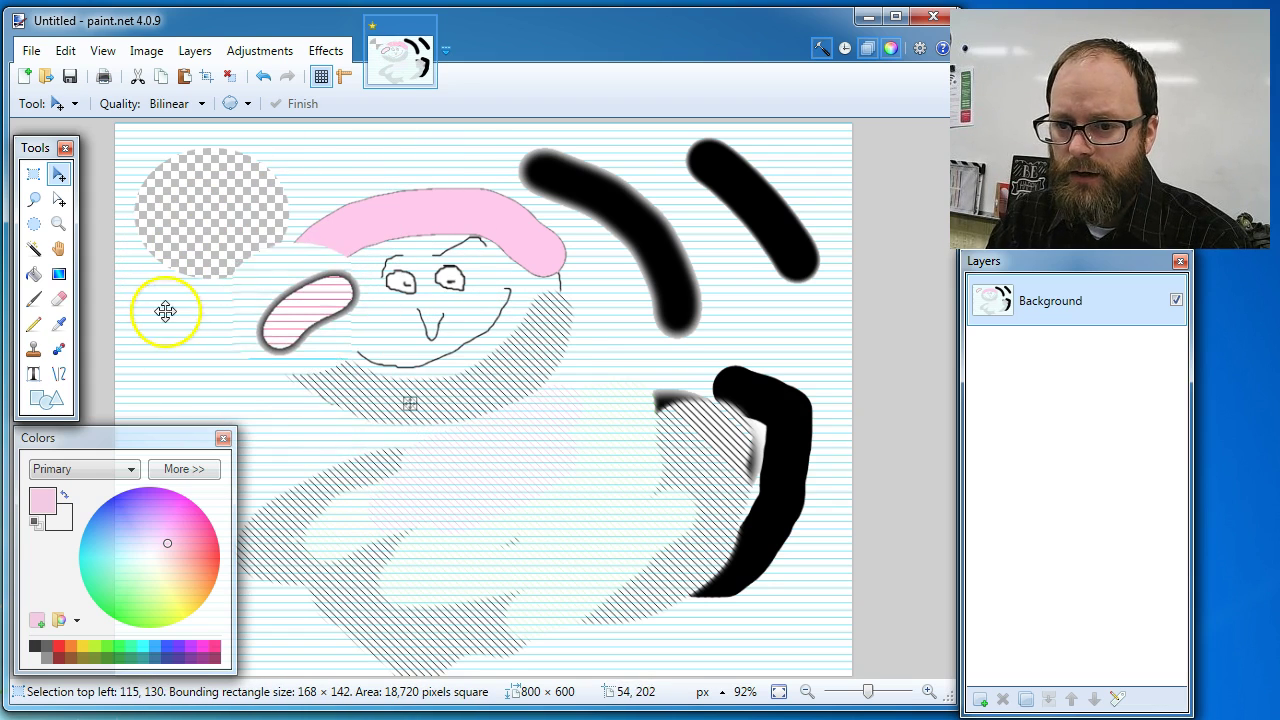
drag(247, 299, 214, 224)
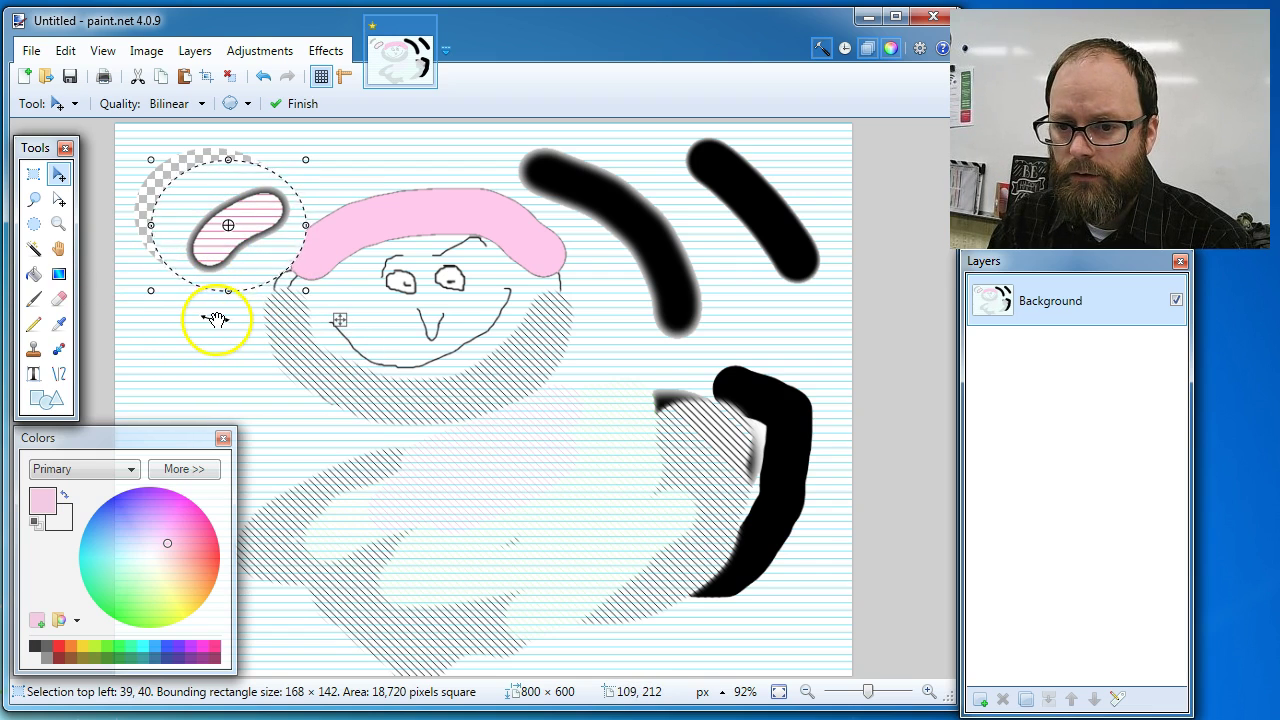
drag(215, 319, 180, 178)
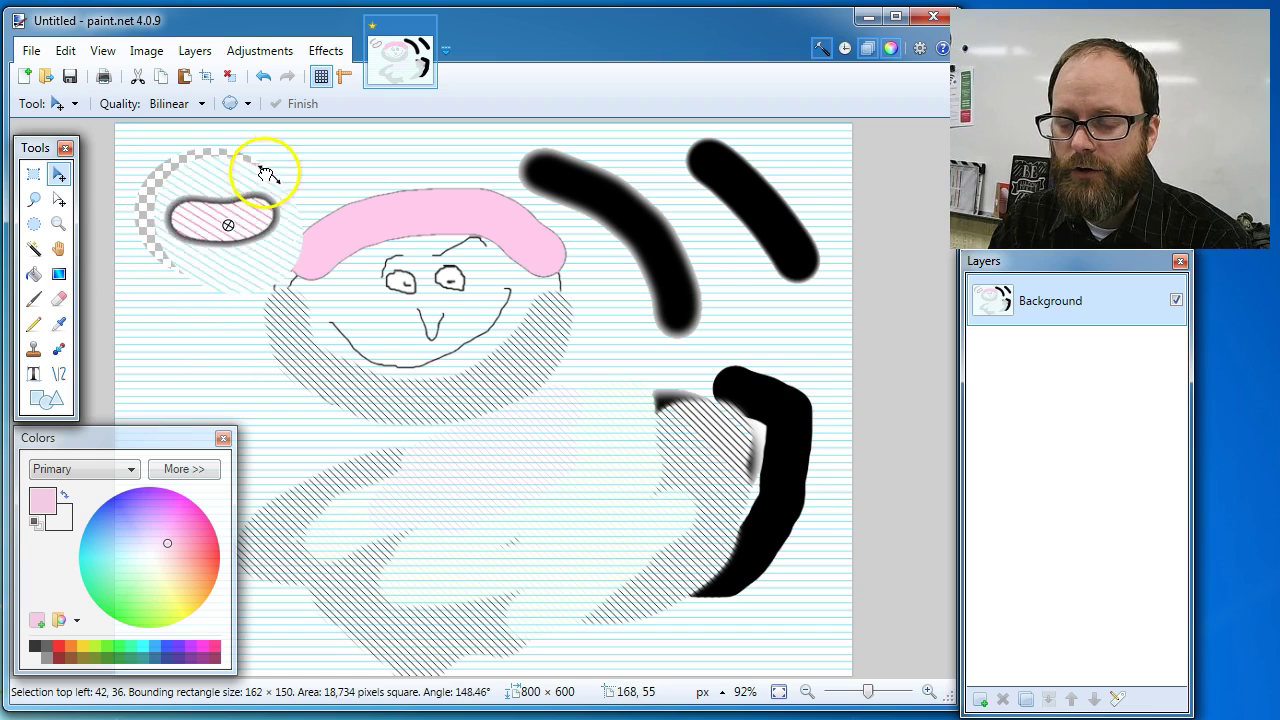
drag(298, 332, 160, 247)
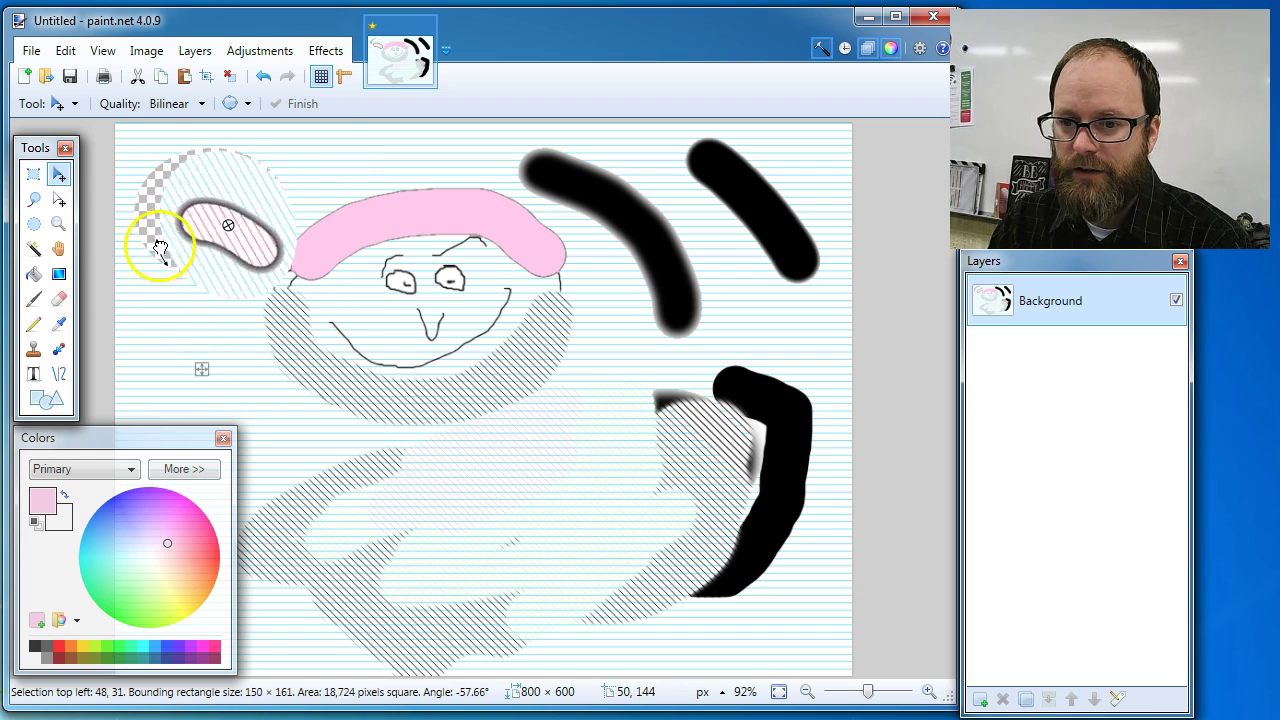
drag(247, 307, 247, 310)
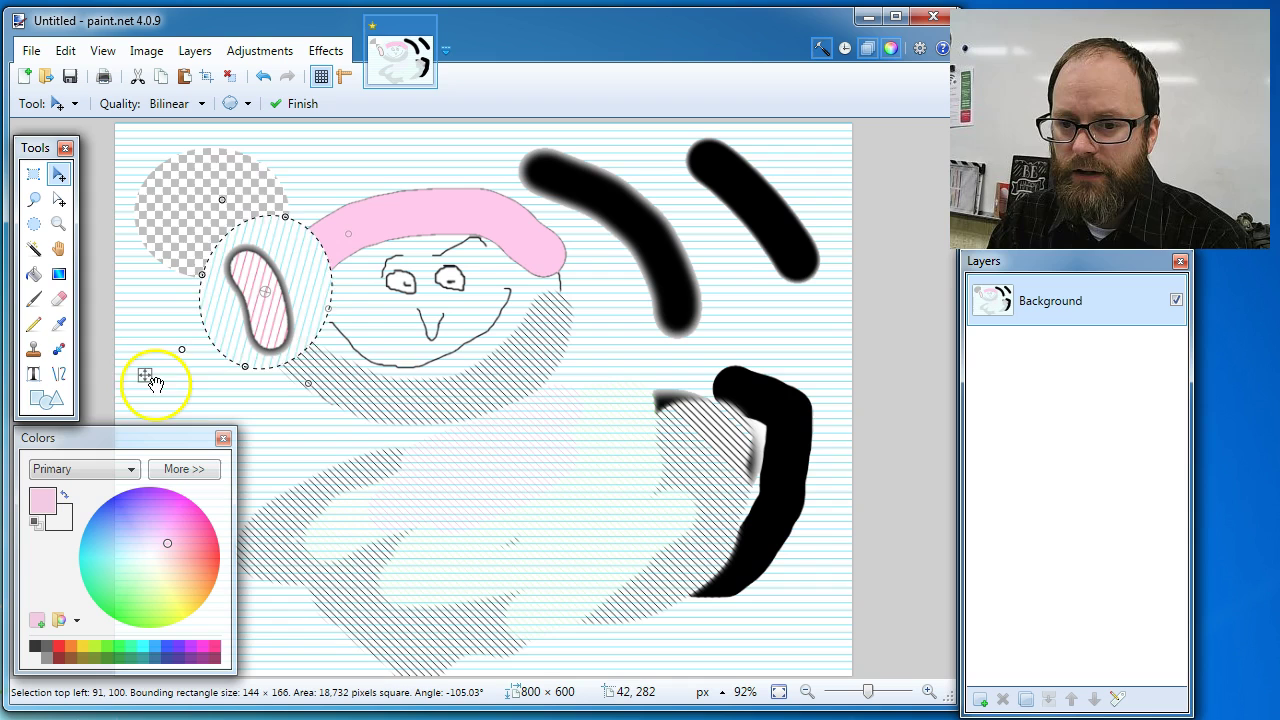
drag(145, 376, 159, 318)
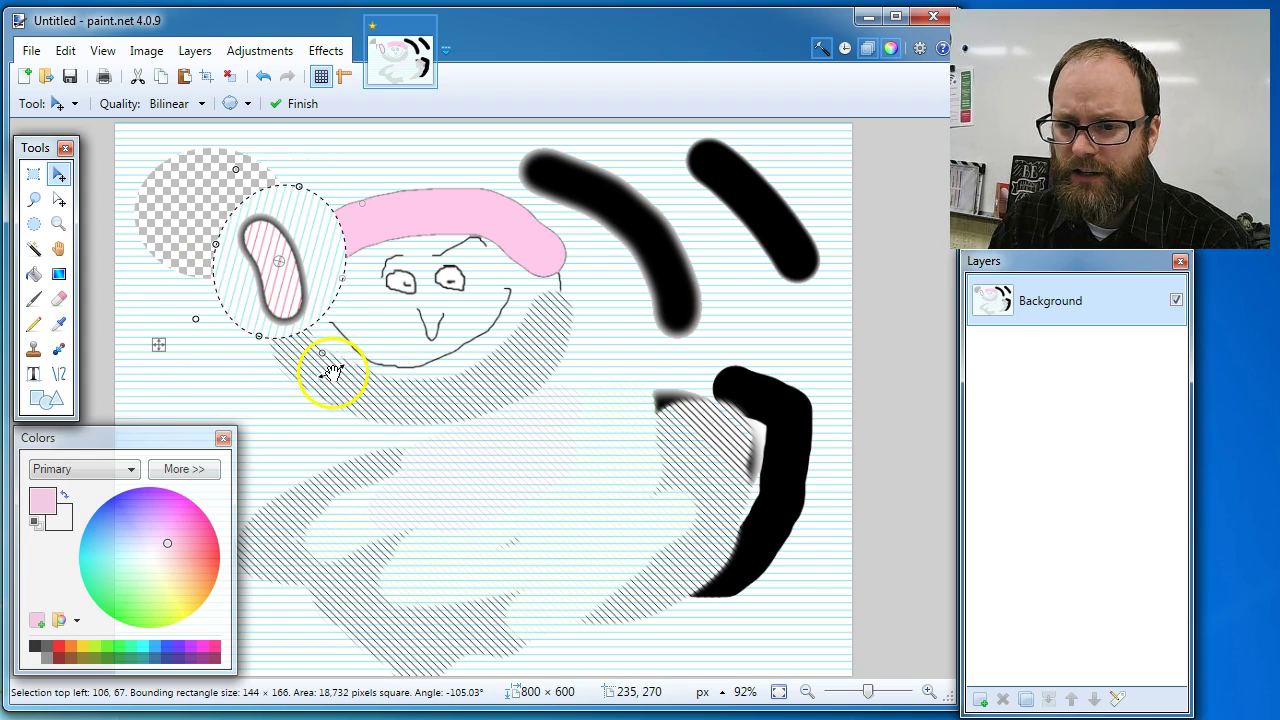
drag(355, 365, 327, 292)
drag(265, 265, 250, 255)
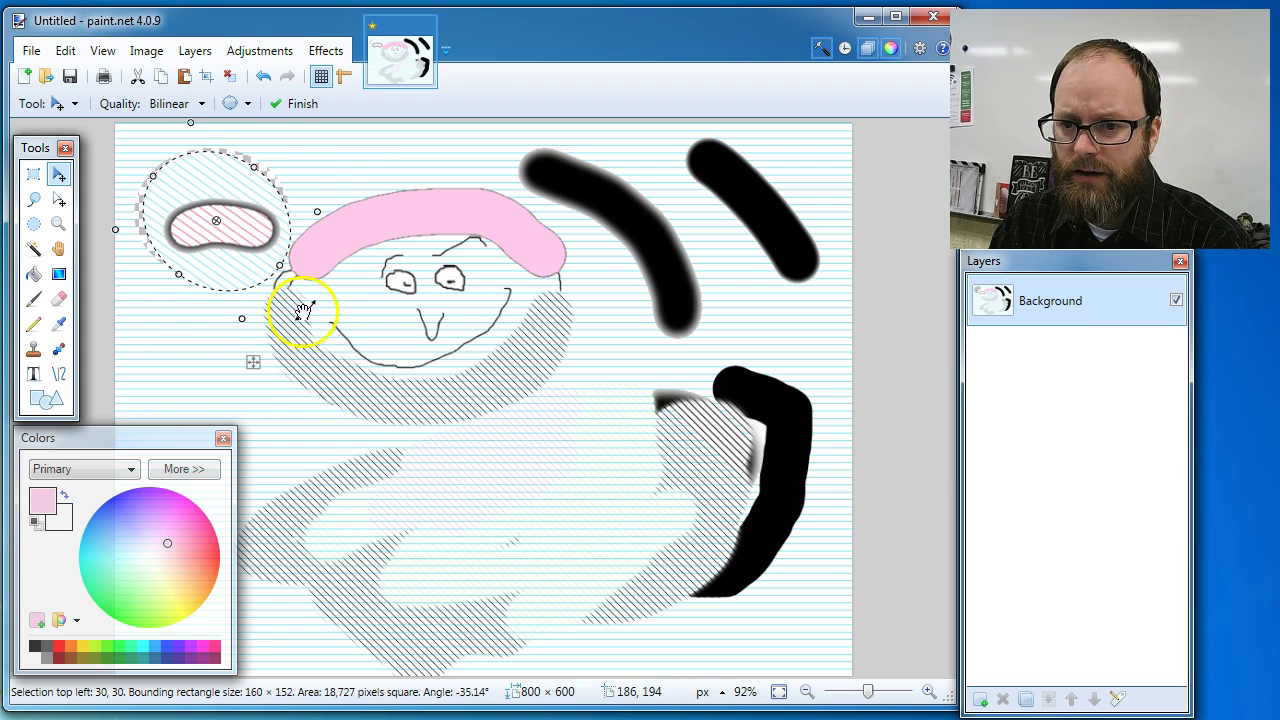
key(ctrl+d)
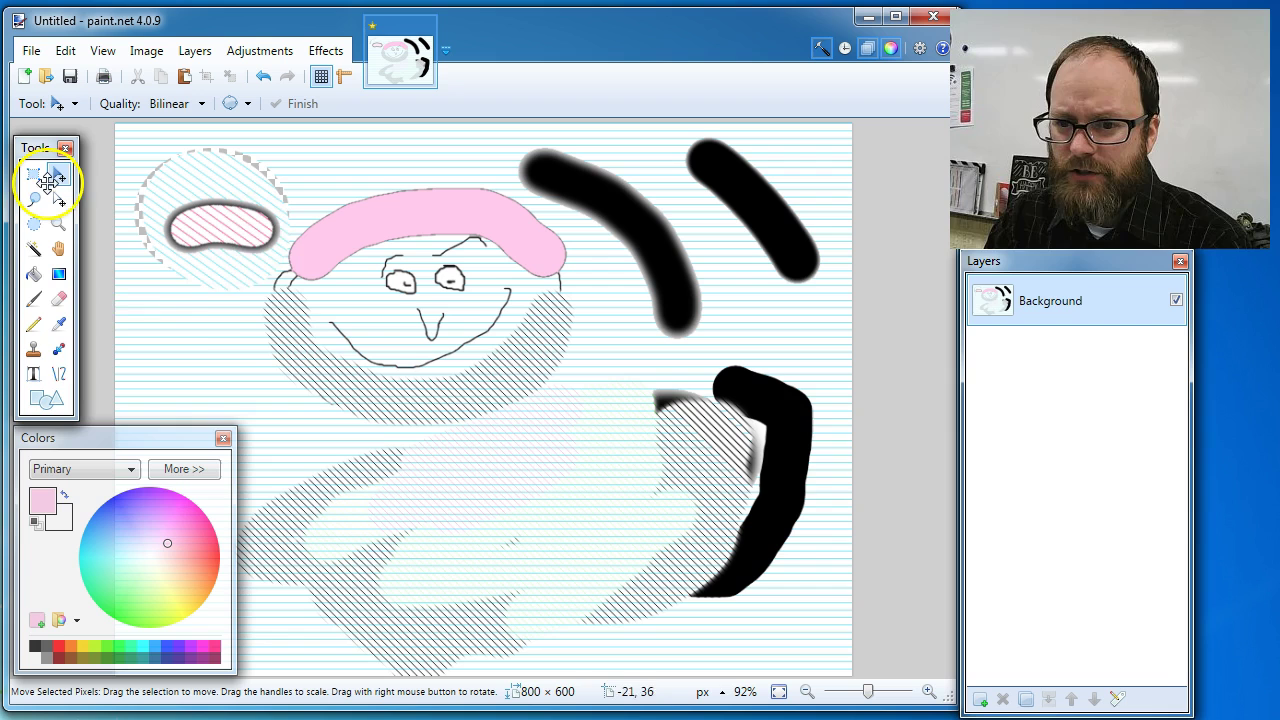
key(ctrl+z)
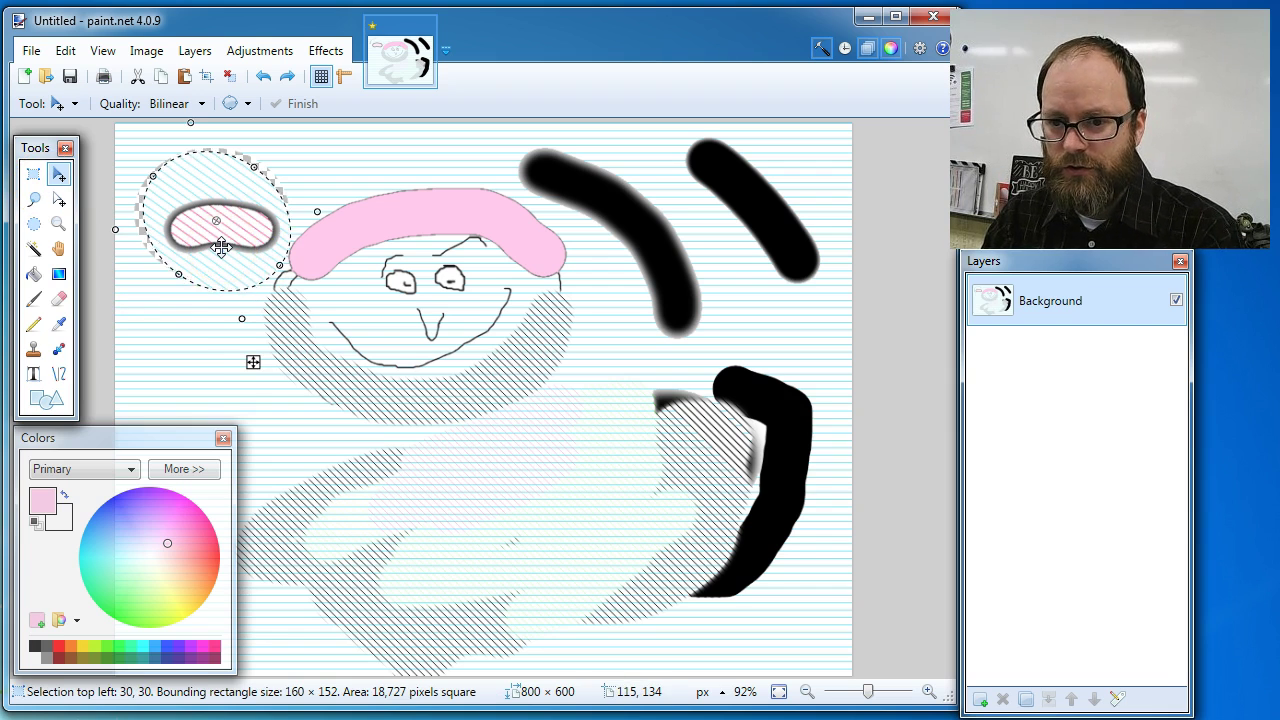
drag(252, 362, 340, 319)
key(ctrl+z)
key(ctrl+z)
key(ctrl+z)
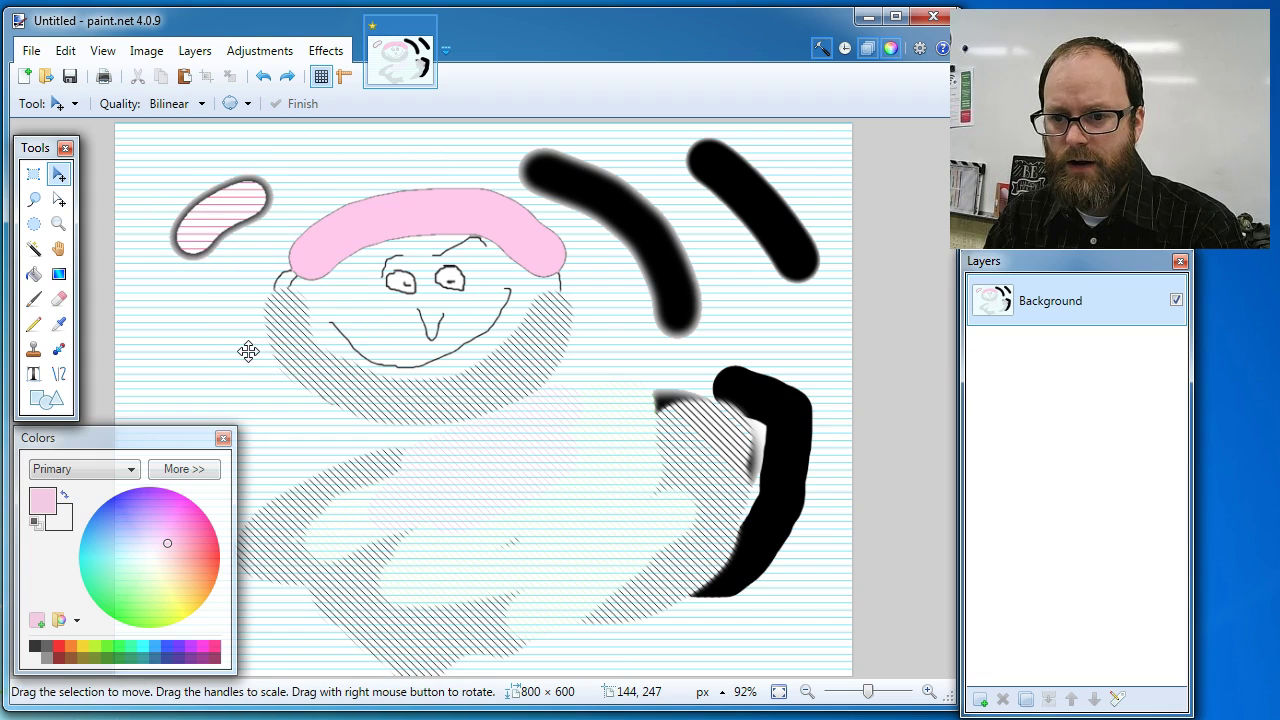
click(35, 203)
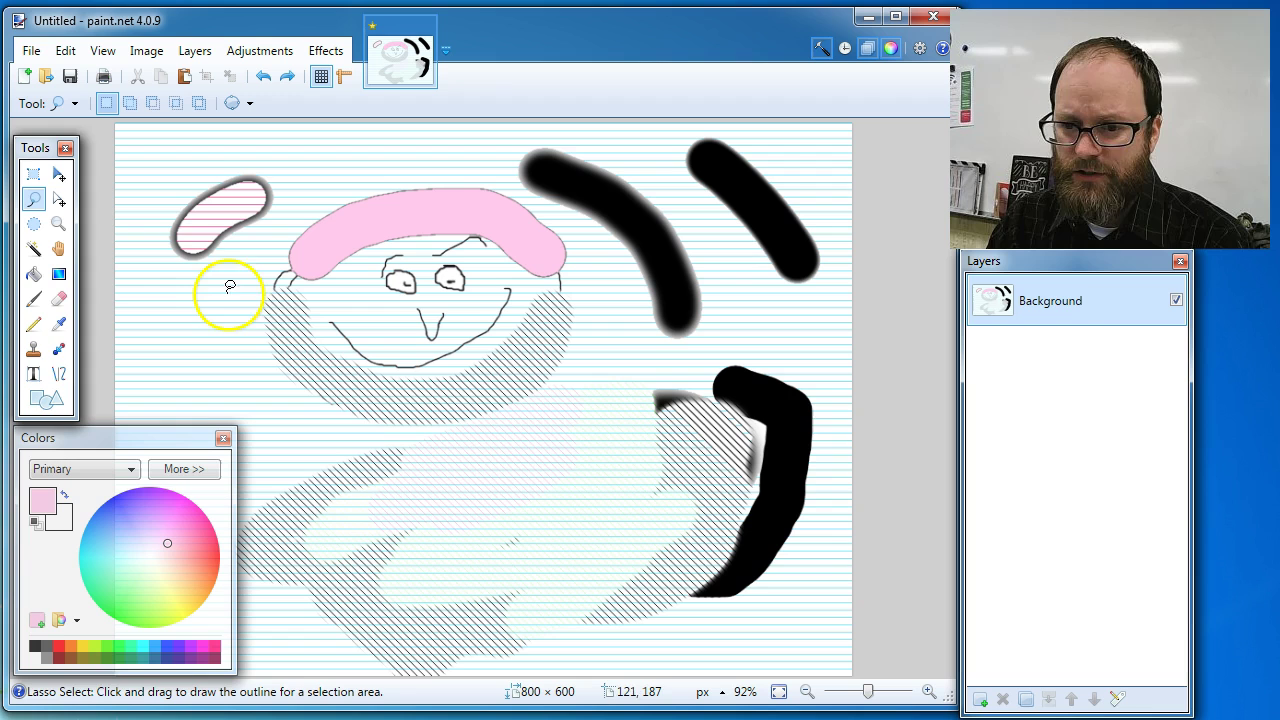
drag(229, 287, 208, 296)
mouse_move(152, 228)
mouse_down()
mouse_move(174, 172)
mouse_move(214, 156)
mouse_move(262, 163)
mouse_move(283, 181)
mouse_move(290, 216)
mouse_up()
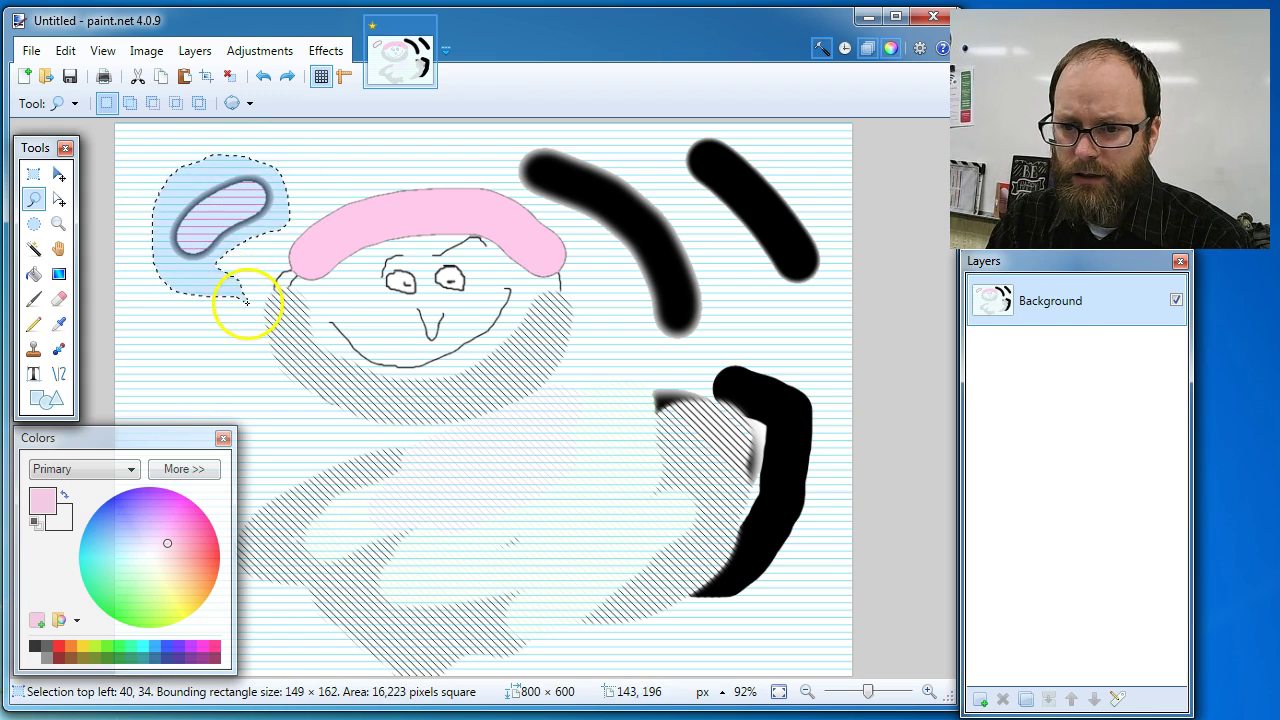
mouse_move(166, 271)
mouse_down()
mouse_move(282, 258)
mouse_move(252, 187)
mouse_move(268, 175)
mouse_move(344, 200)
mouse_move(181, 257)
mouse_move(245, 190)
mouse_up()
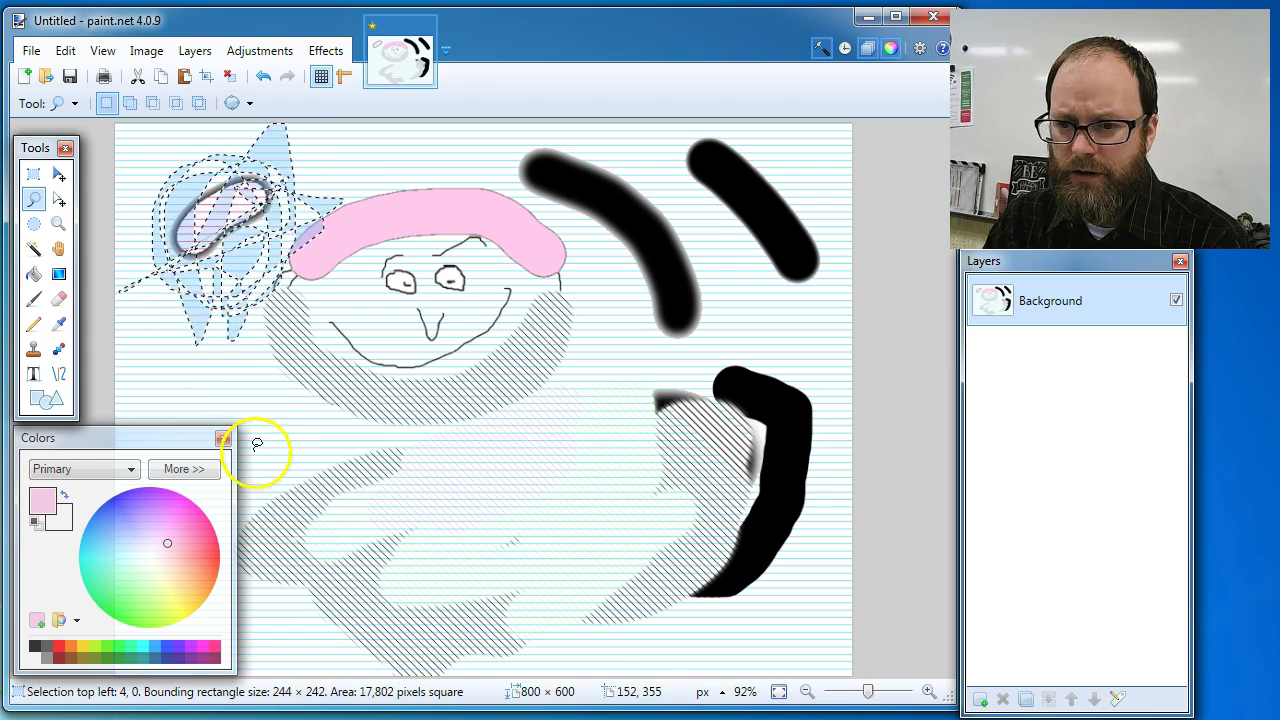
click(59, 174)
mouse_move(210, 248)
mouse_down()
mouse_move(325, 293)
mouse_move(540, 325)
mouse_move(645, 520)
mouse_move(445, 508)
mouse_move(323, 271)
mouse_move(209, 243)
mouse_move(218, 248)
mouse_up()
key(ctrl+d)
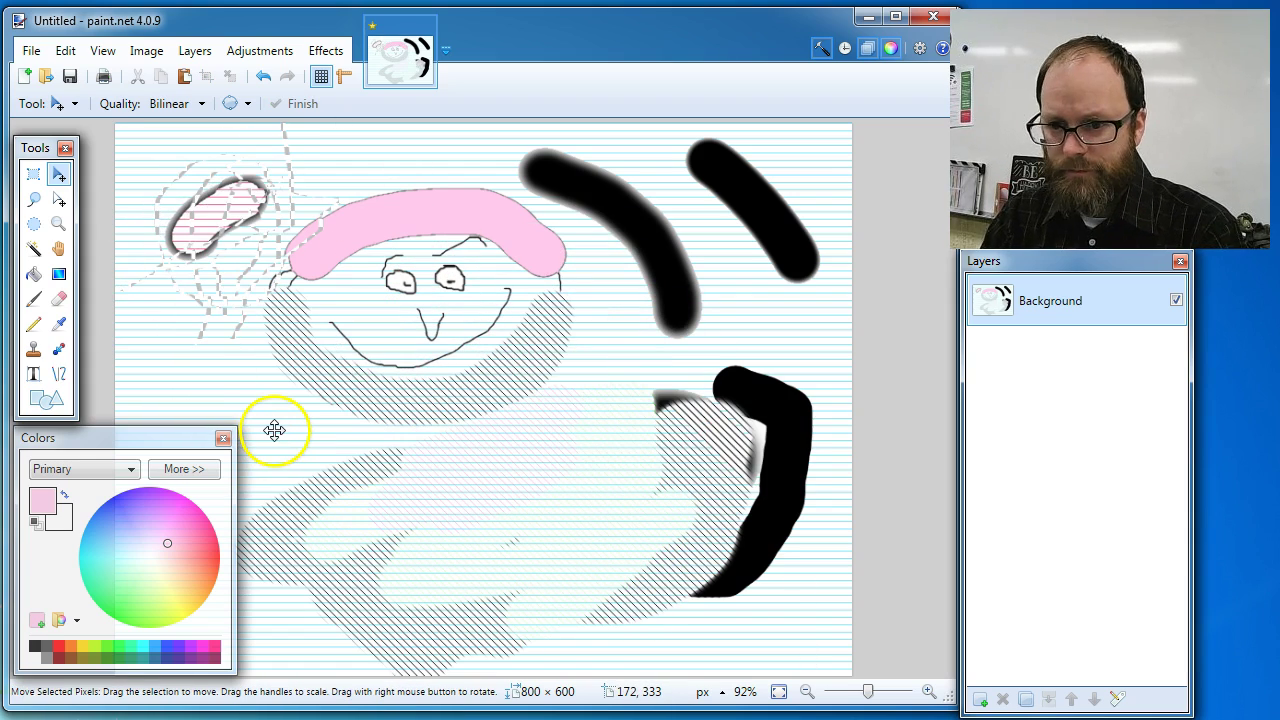
key(ctrl+z)
key(ctrl+z)
key(ctrl+z)
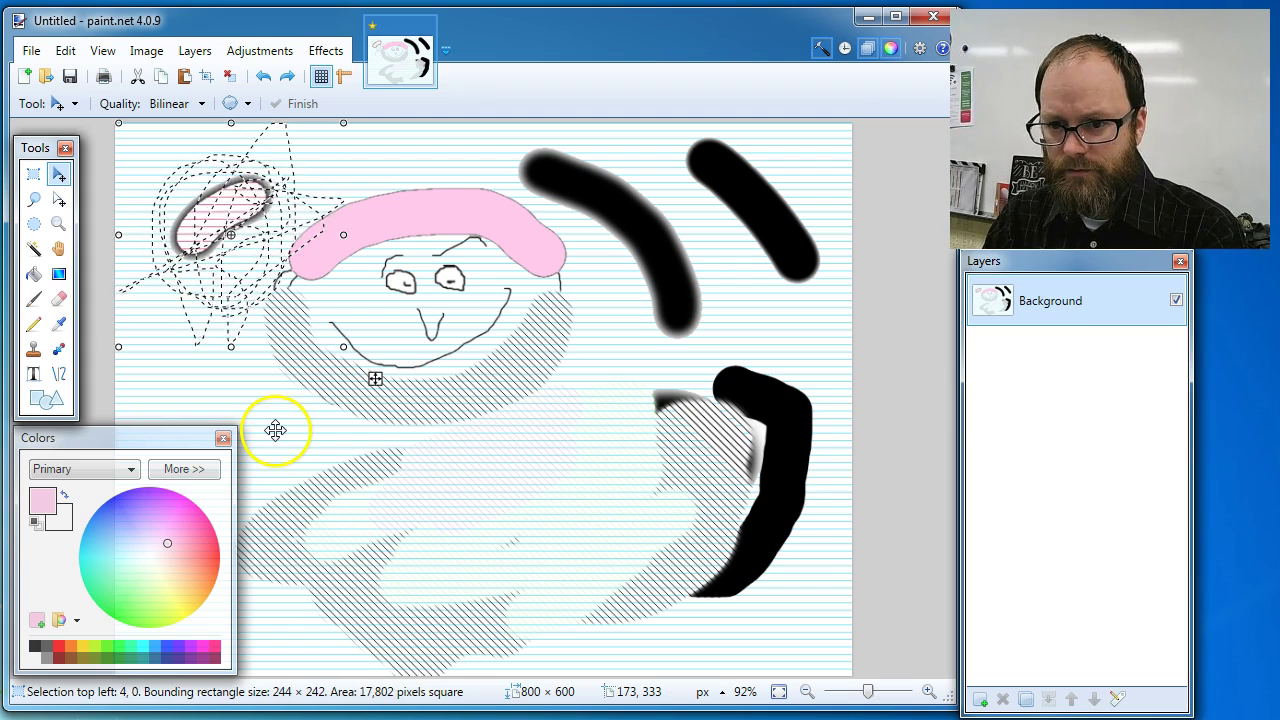
click(33, 174)
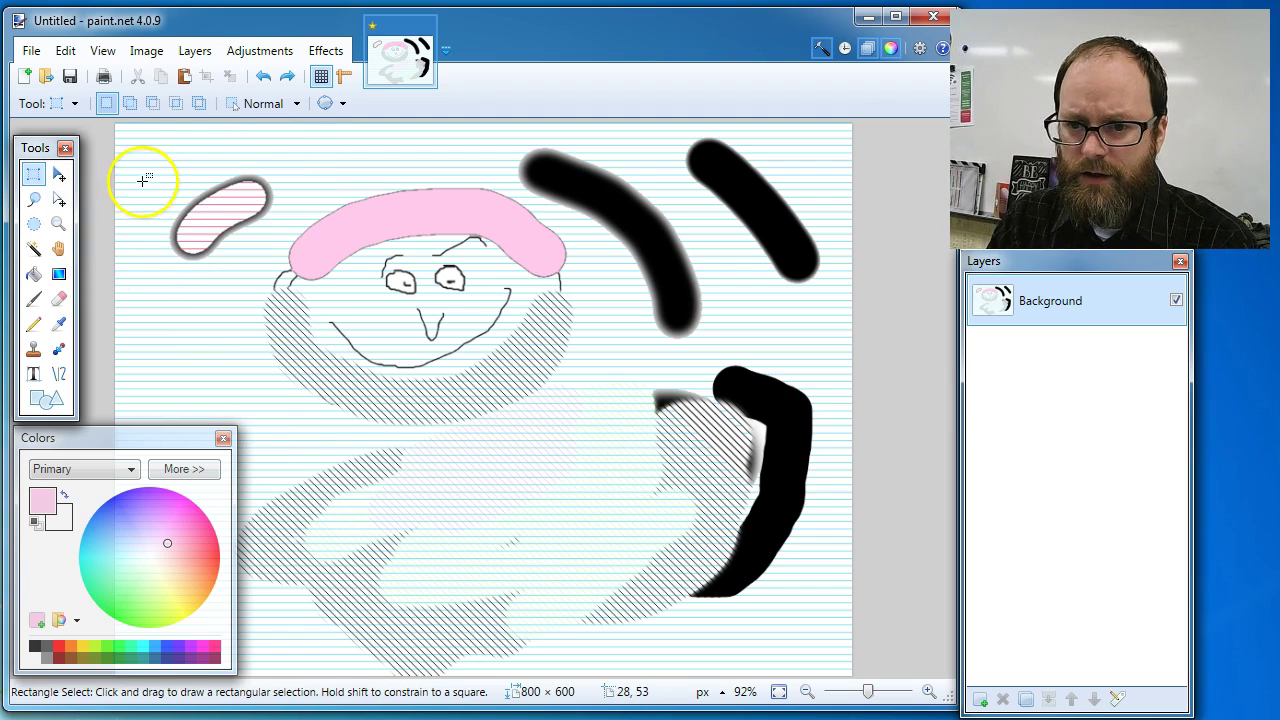
drag(145, 153, 281, 268)
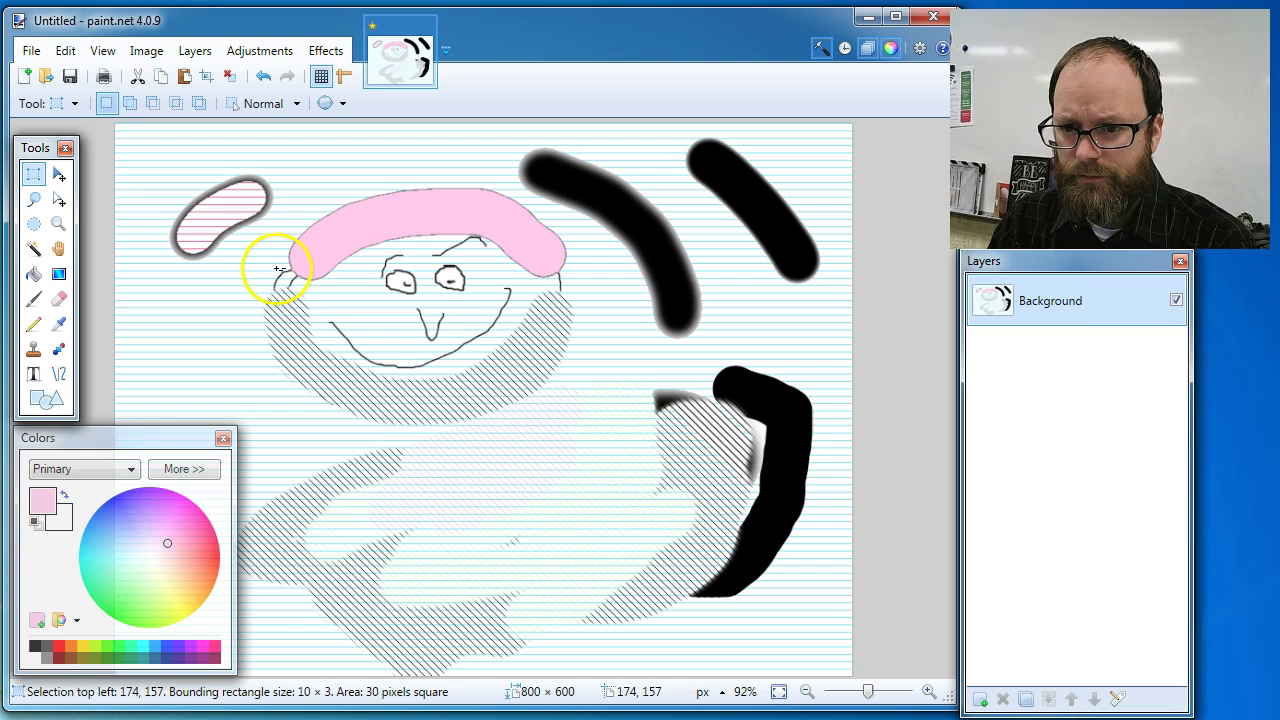
drag(141, 143, 279, 264)
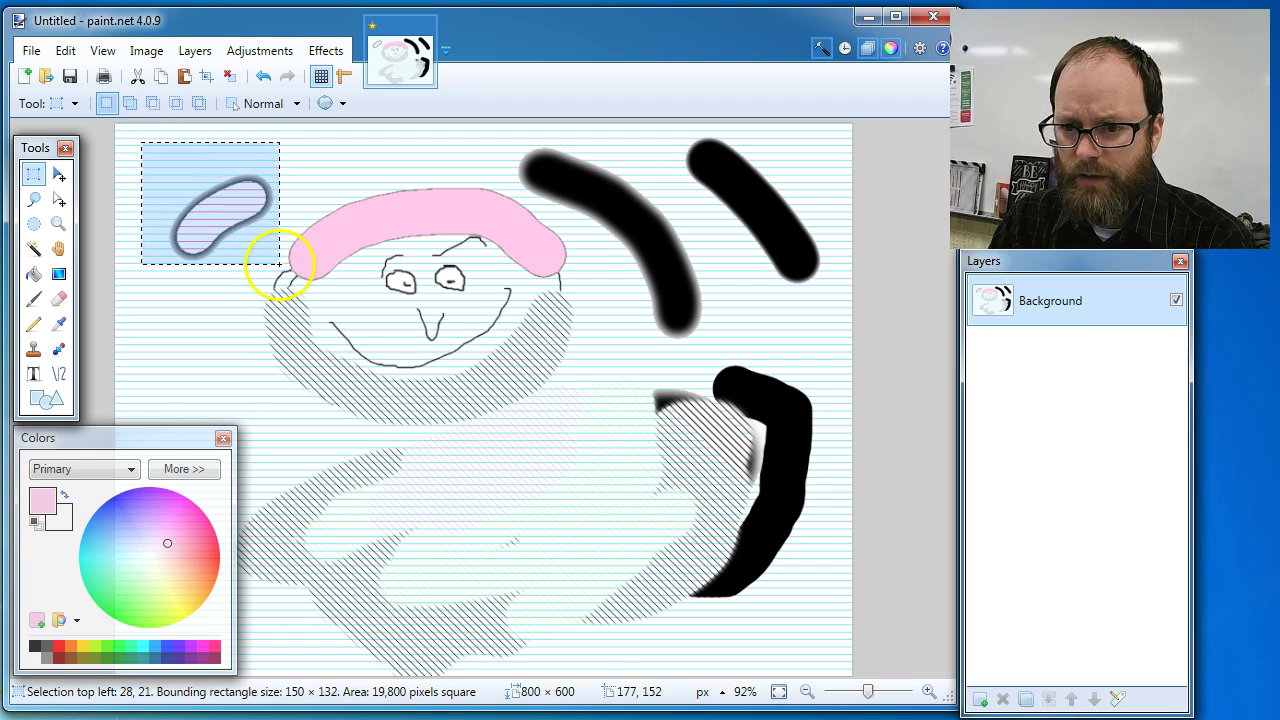
click(59, 176)
mouse_move(176, 177)
mouse_down()
mouse_move(249, 294)
mouse_move(176, 177)
mouse_up()
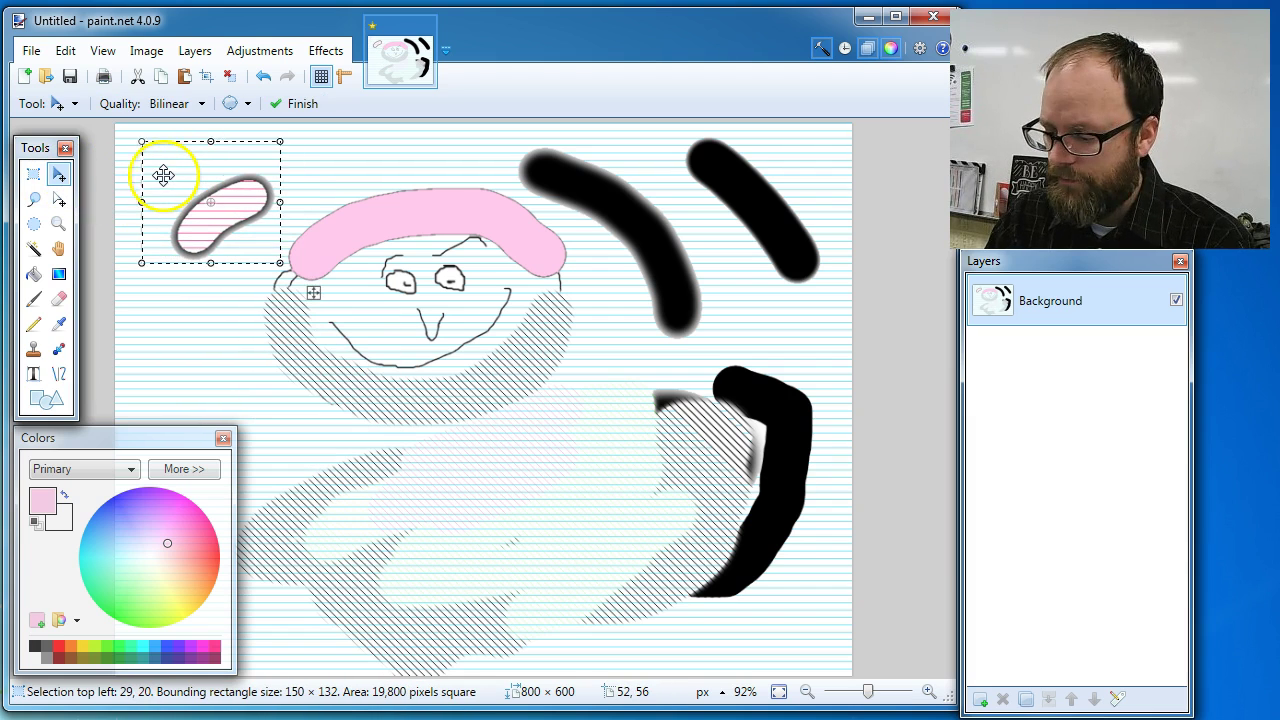